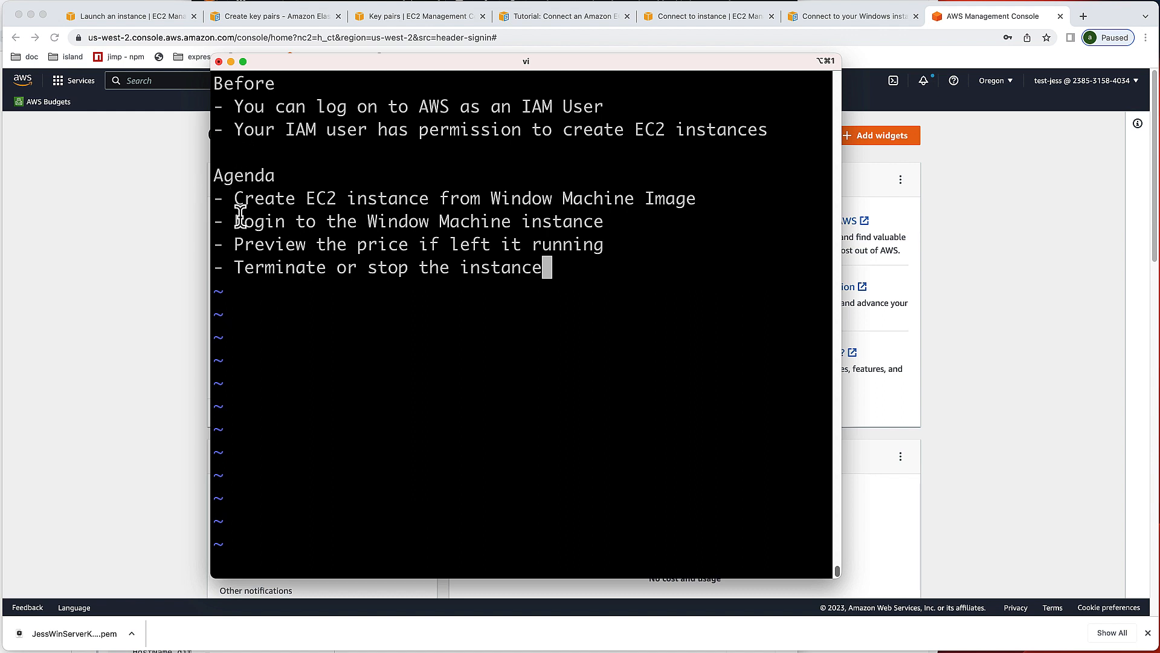
Review the agenda items on logging in, previewing the price and terminating or stopping the instance in the vi notes
drag(243, 221, 606, 222)
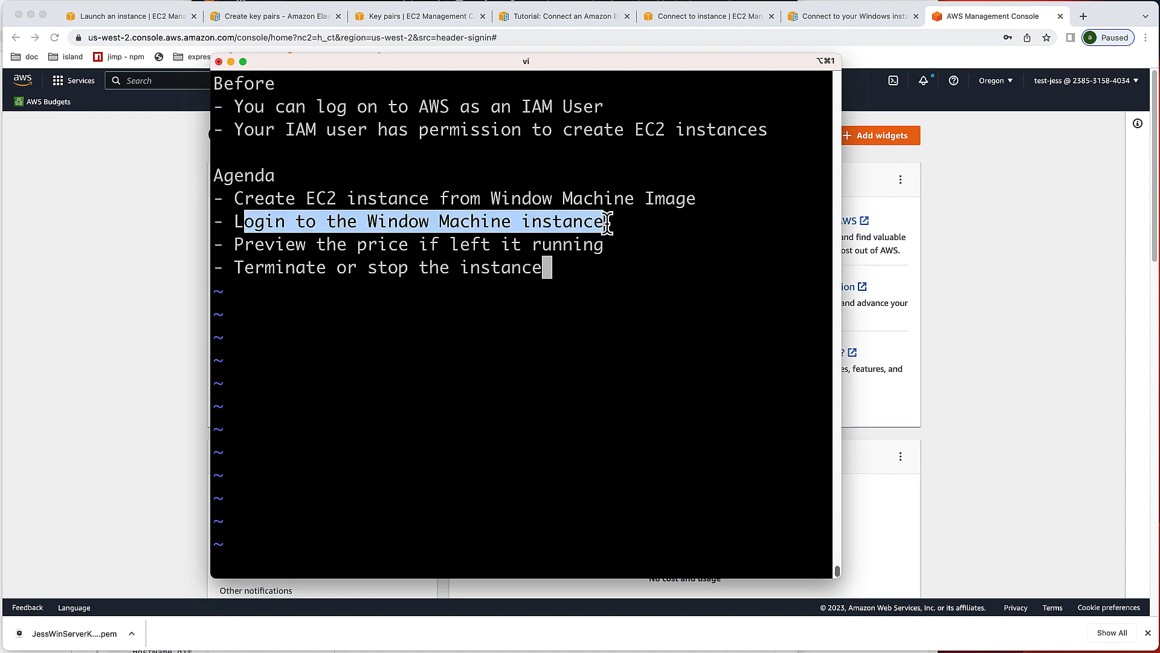
click(291, 249)
drag(244, 242, 606, 241)
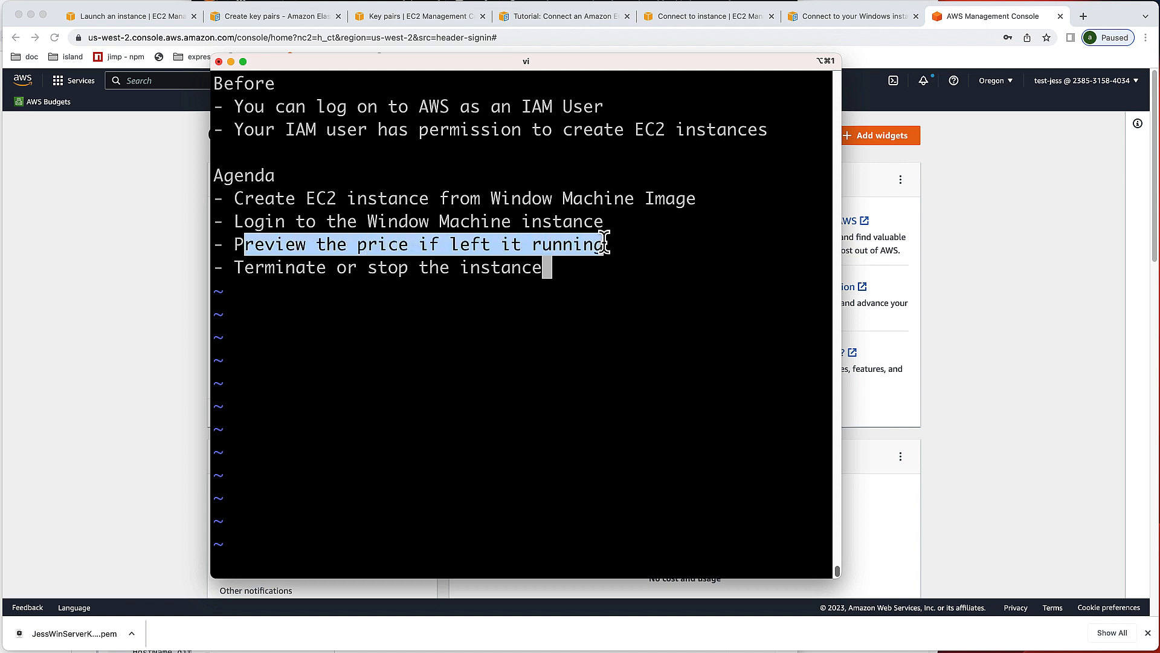
drag(235, 267, 547, 267)
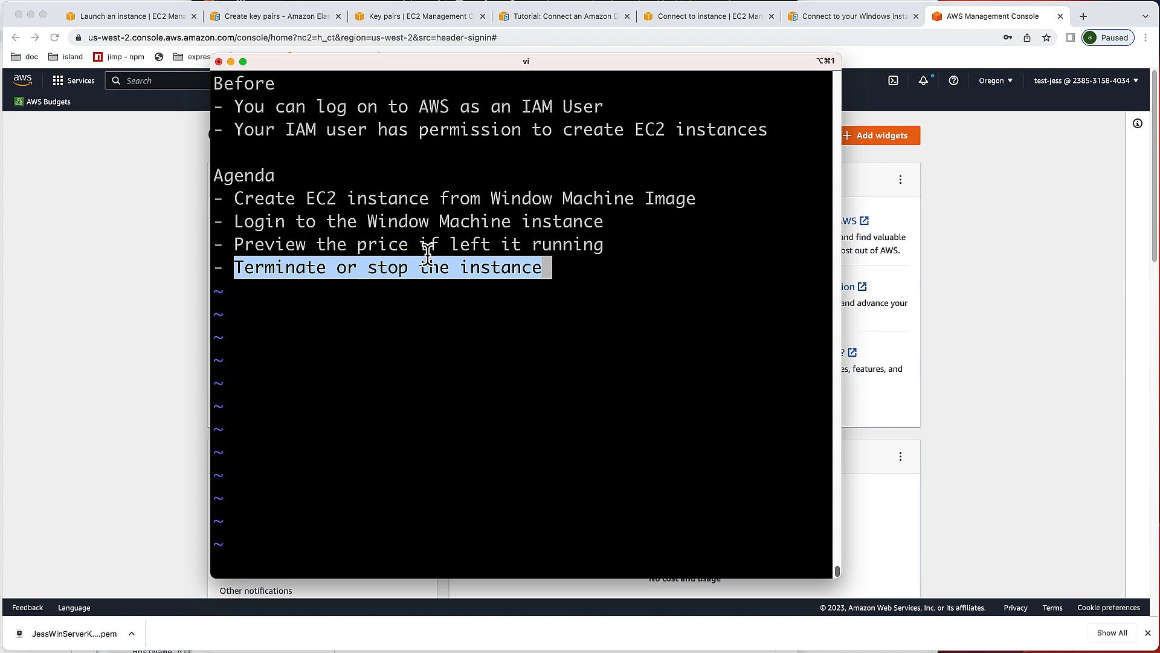
Switch to the AWS console in the browser, and find the EC2 service to start launching a new instance
click(146, 230)
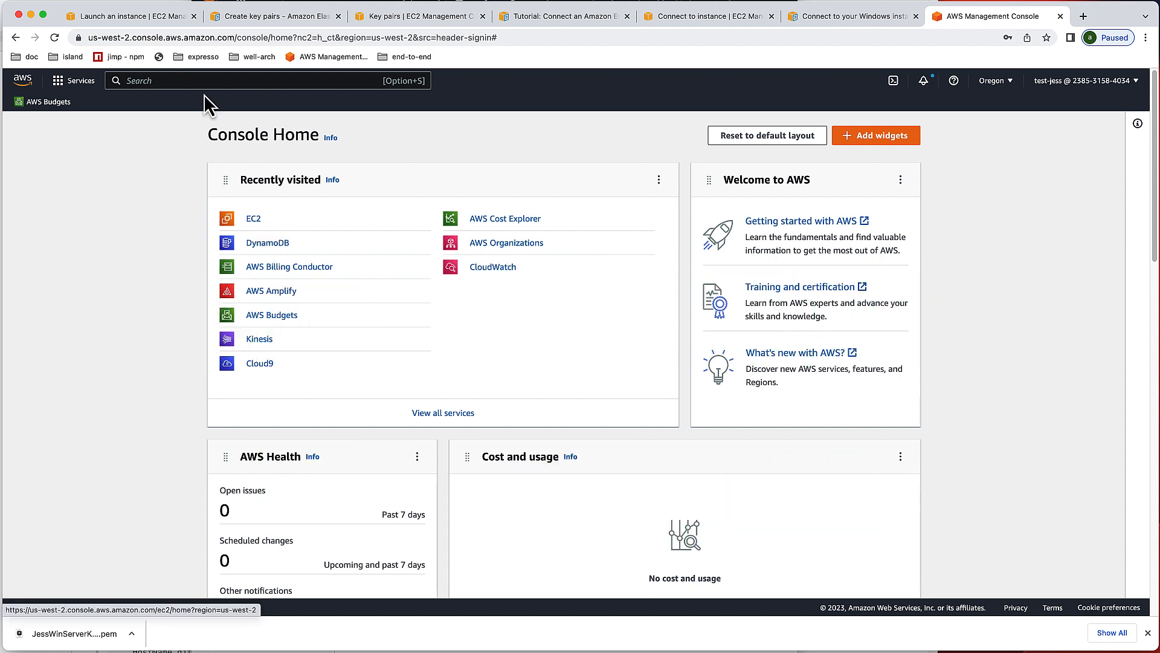
click(206, 82)
text(EC2)
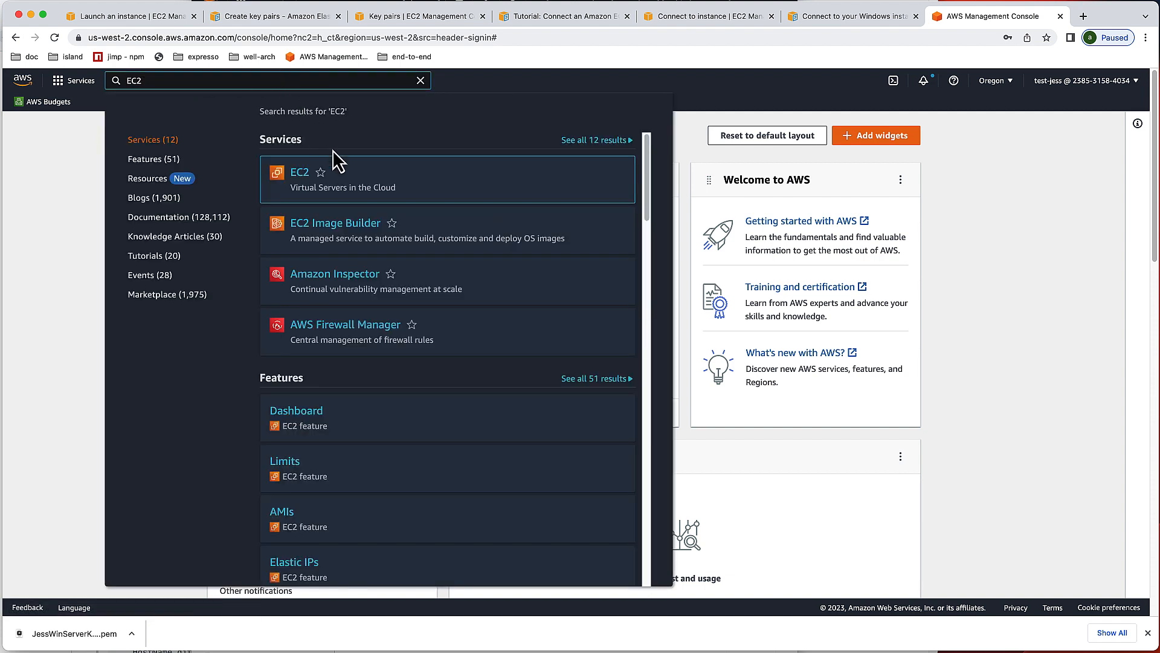
click(301, 175)
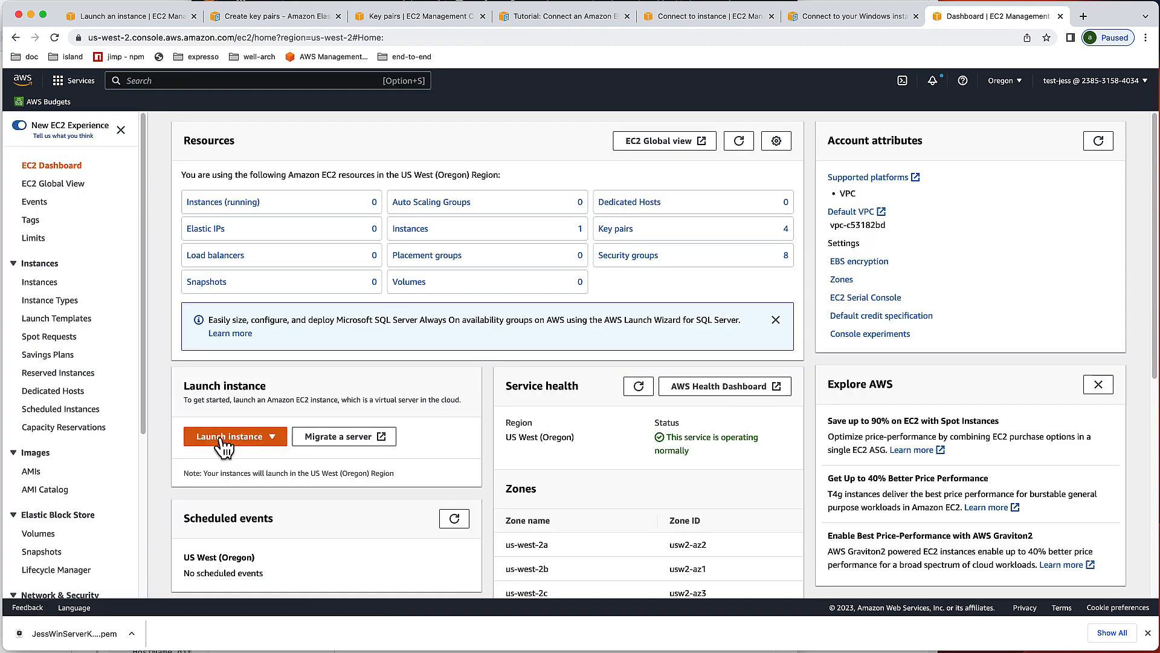
click(224, 447)
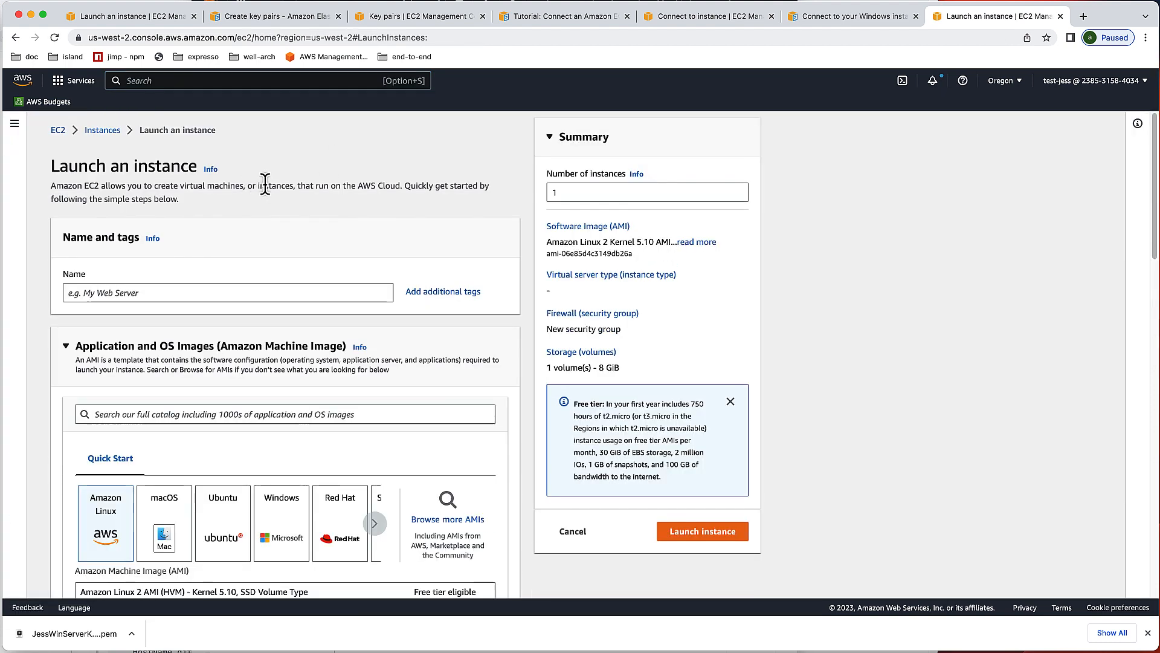
Name the new instance JessWinServer
click(188, 289)
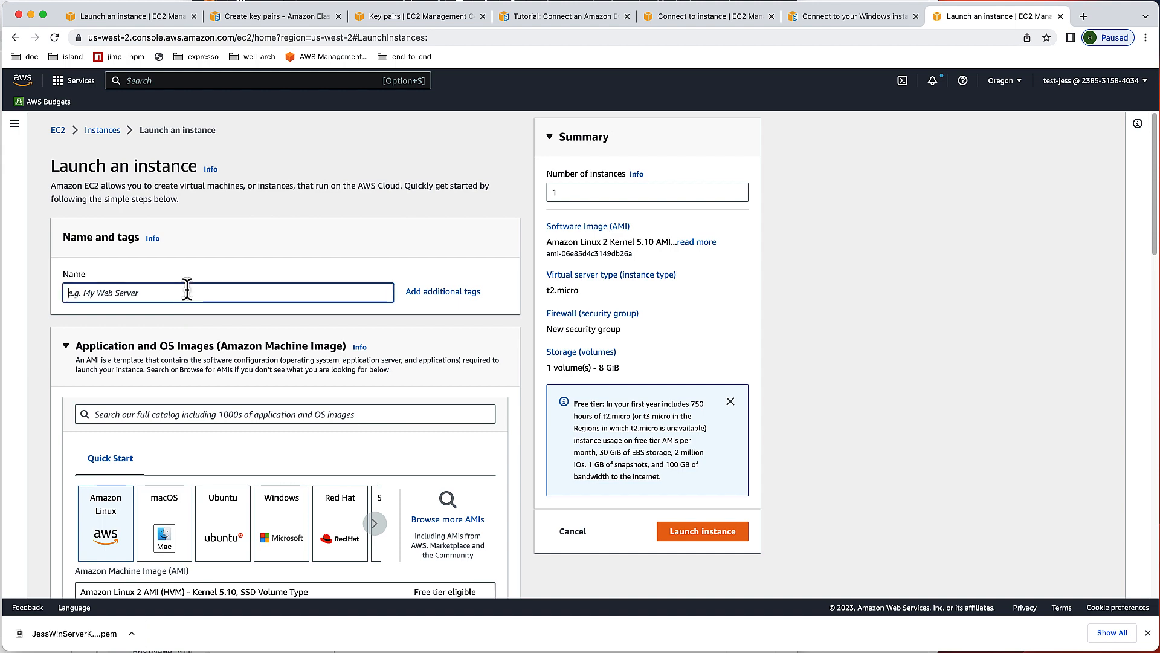
text(JessWinServer)
scroll(73, 239, down, 2)
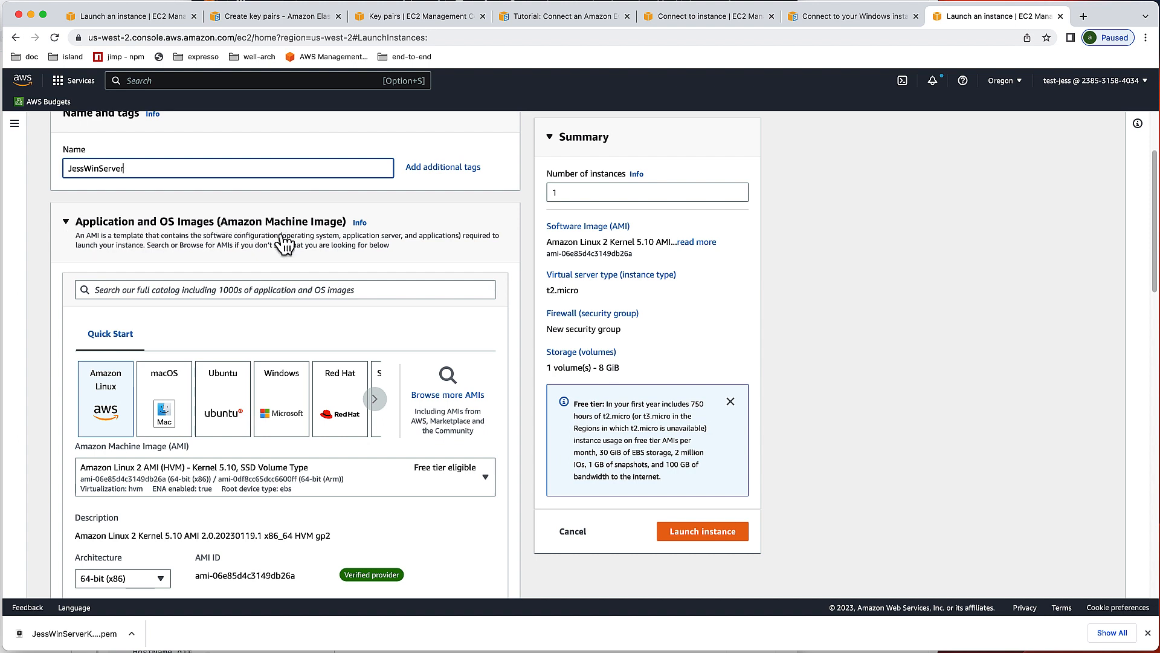
Choose the Windows machine image with Microsoft Windows Server 2022 Base, and look through the other available Windows versions
click(208, 293)
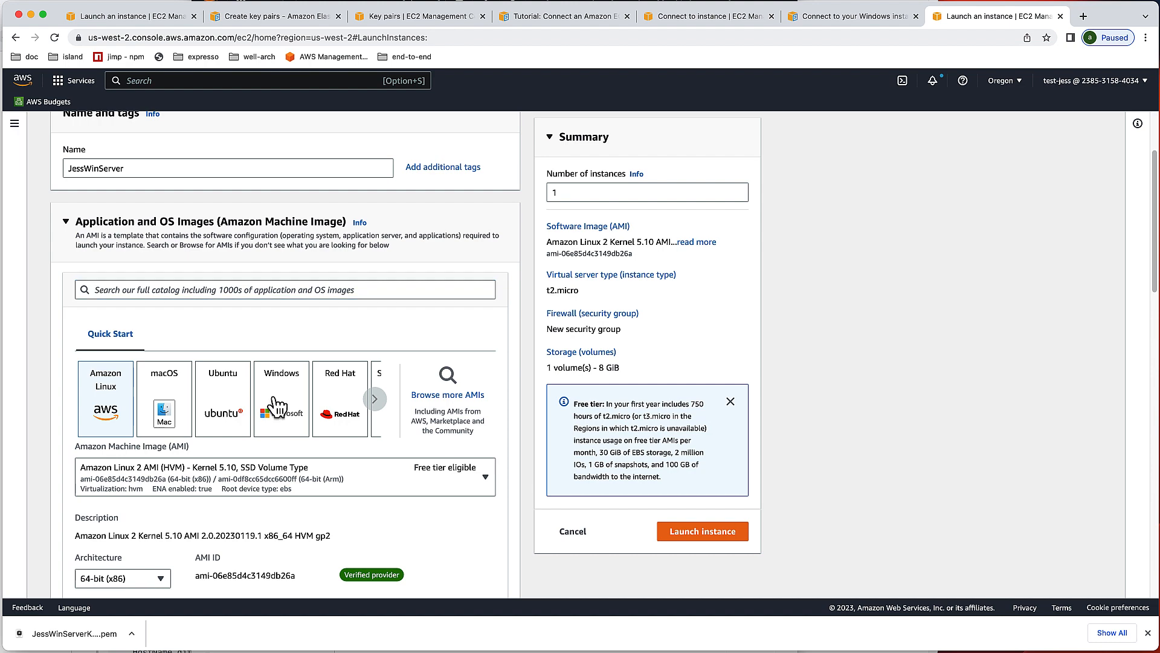
click(277, 404)
scroll(205, 426, down, 1)
scroll(201, 429, down, 2)
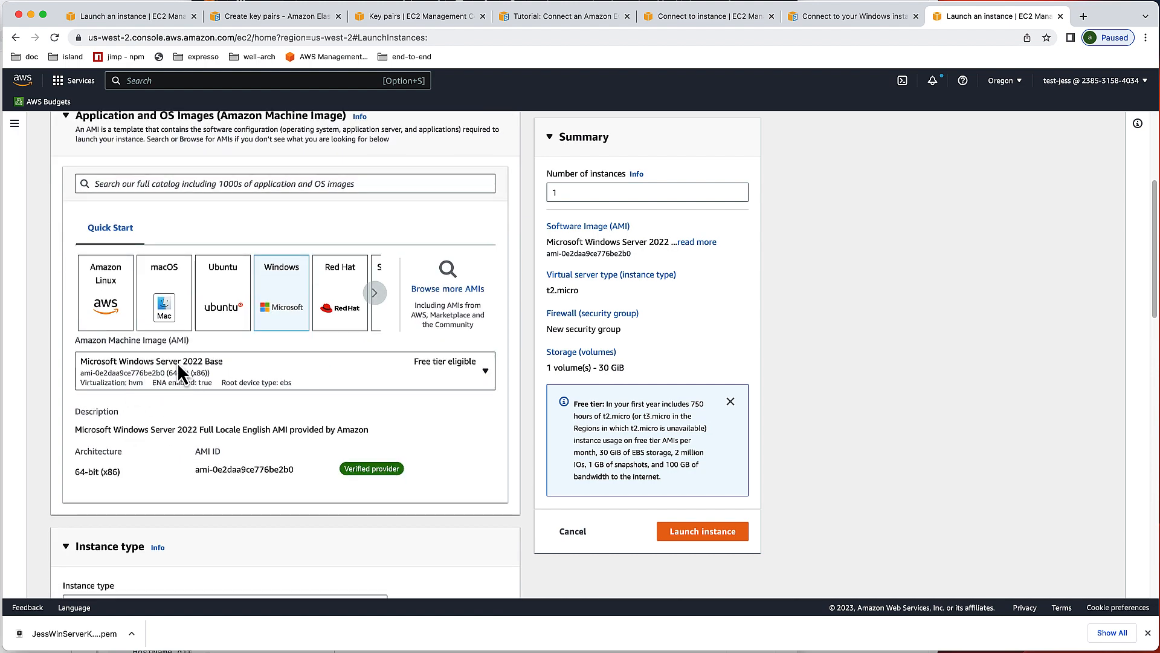
click(482, 377)
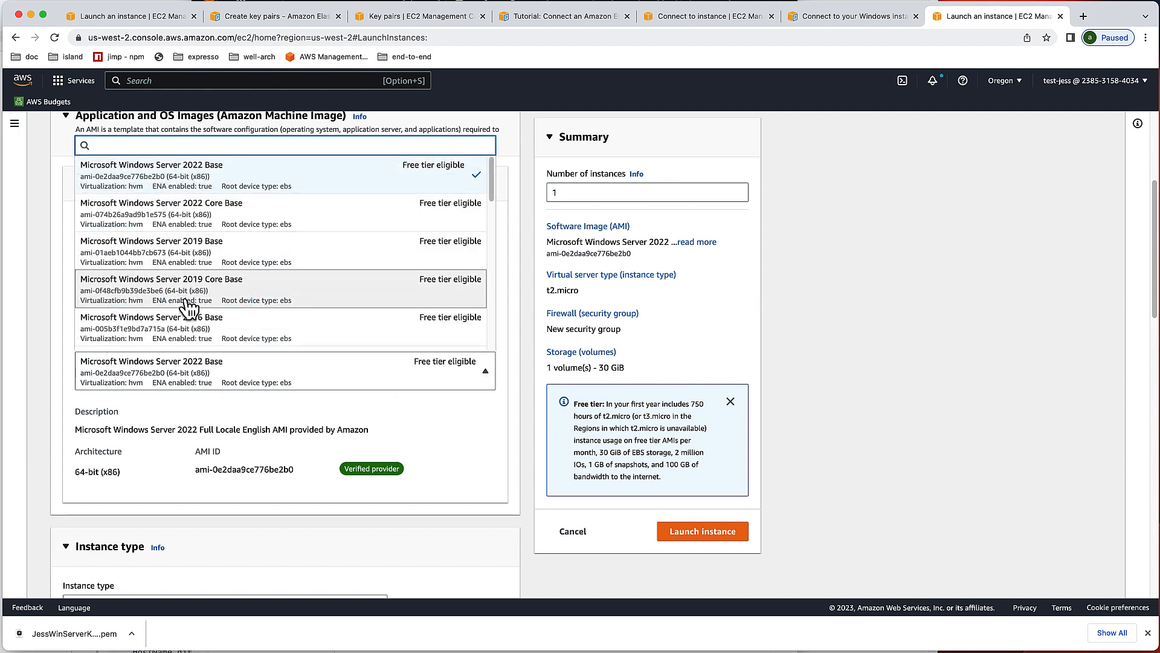
scroll(187, 331, down, 3)
scroll(233, 210, down, 2)
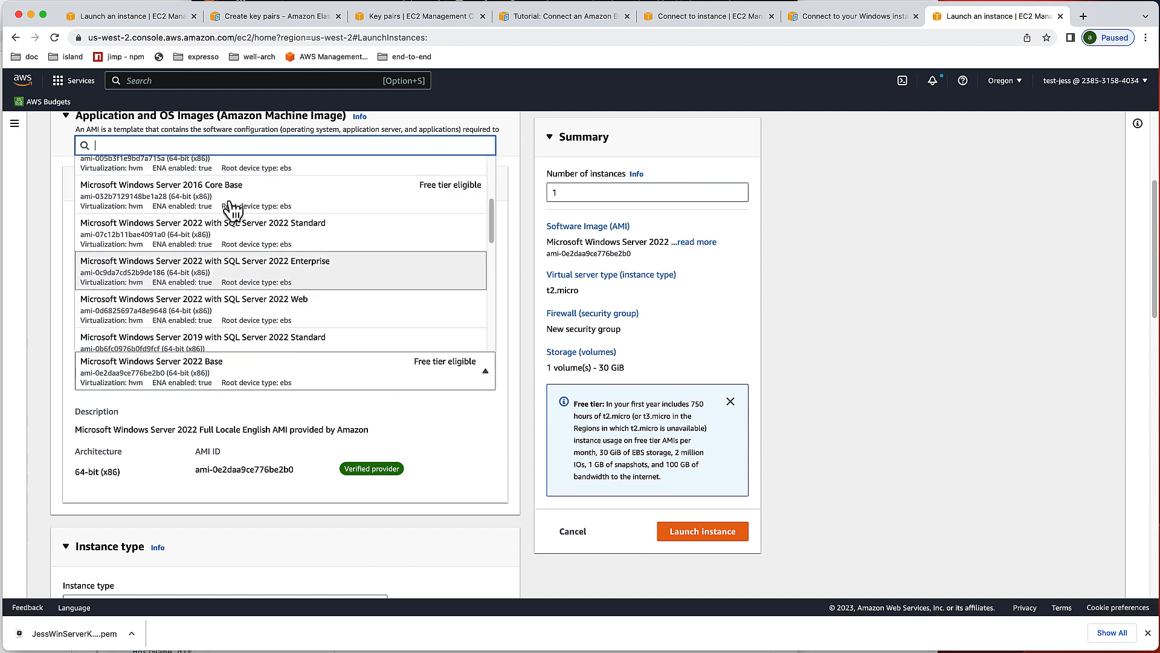
Compare the available instance types and select t2.medium for the instance
scroll(435, 375, down, 6)
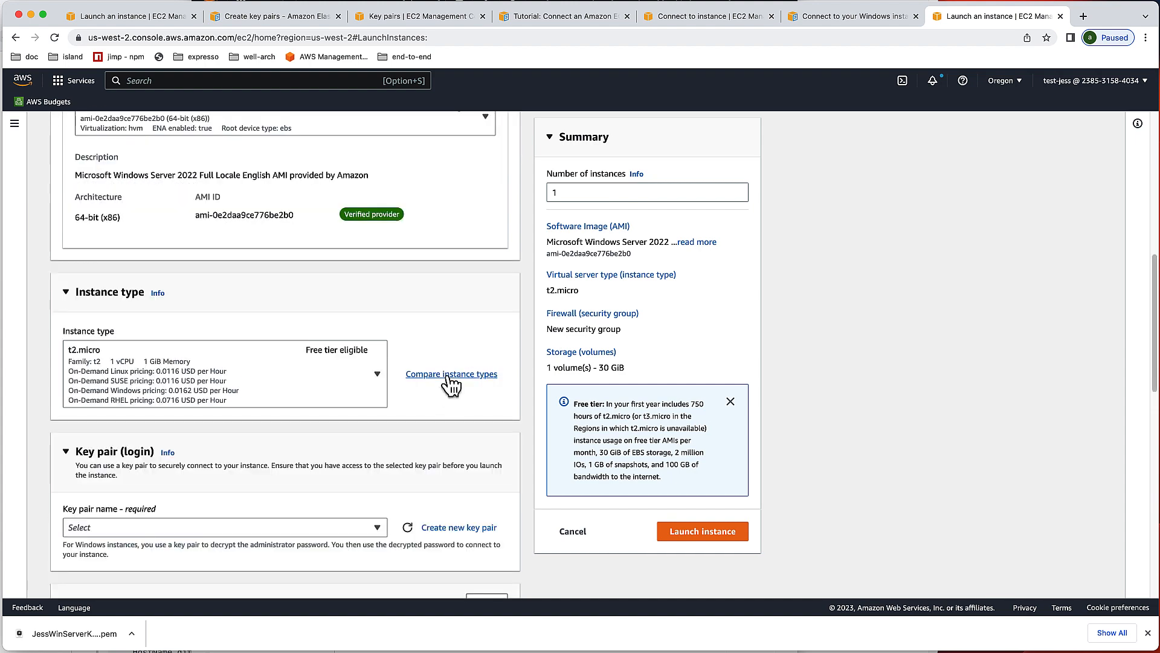
click(449, 376)
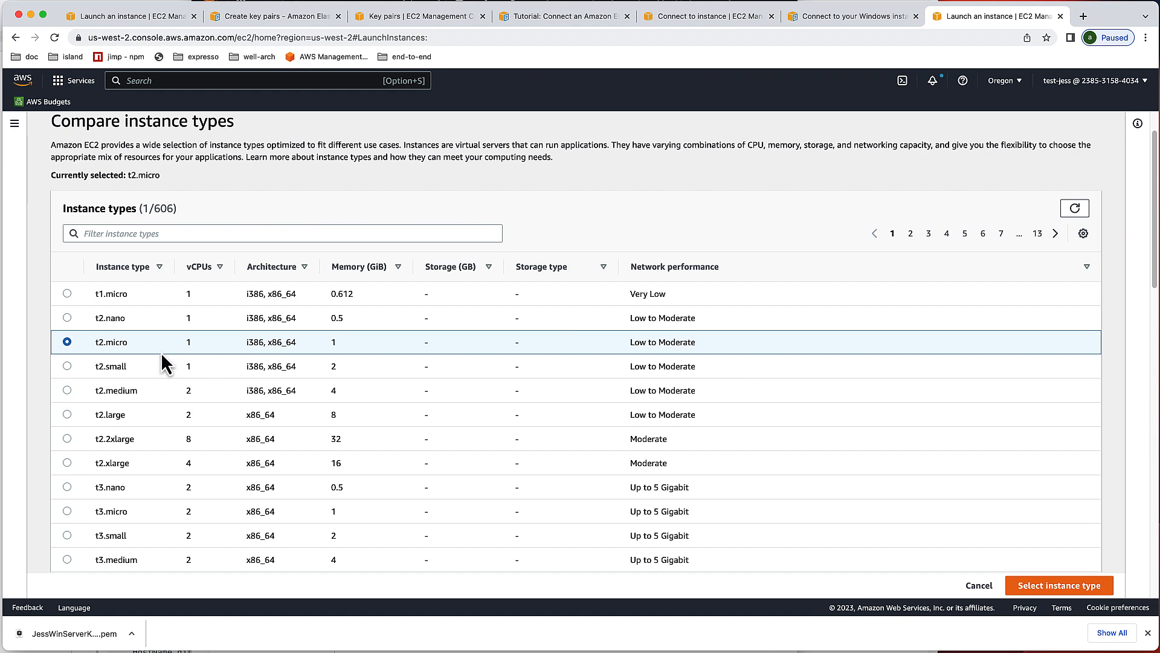
scroll(115, 375, down, 1)
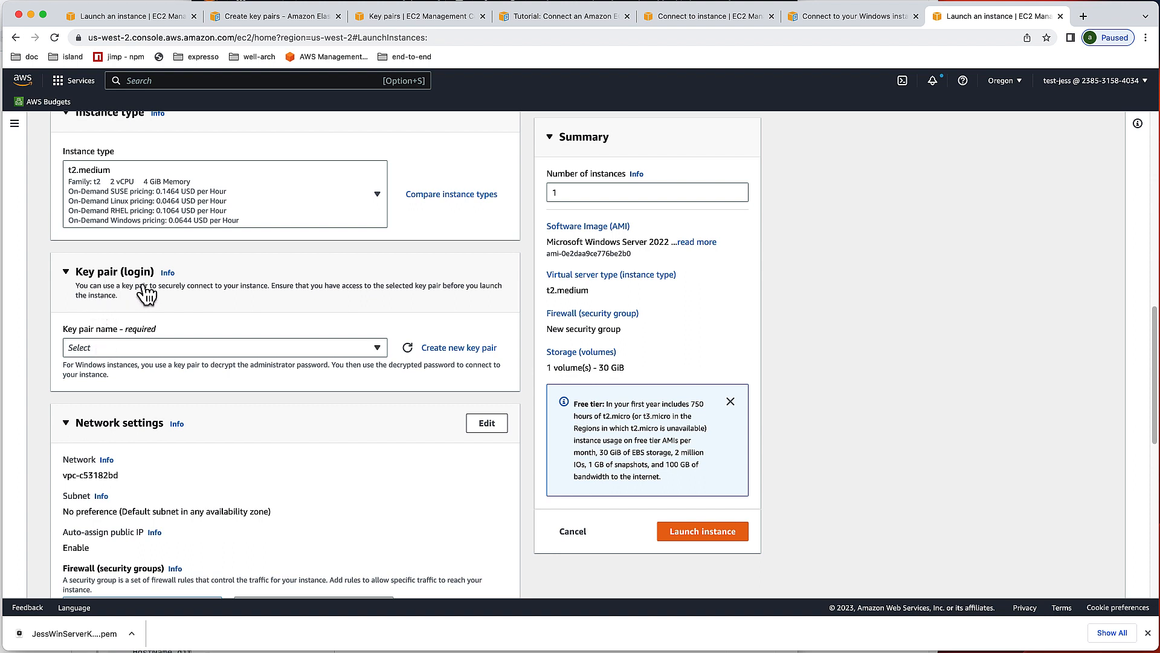
Create a new key pair named JessKeyPair_v2 in .pem format for logging in to the instance
click(127, 350)
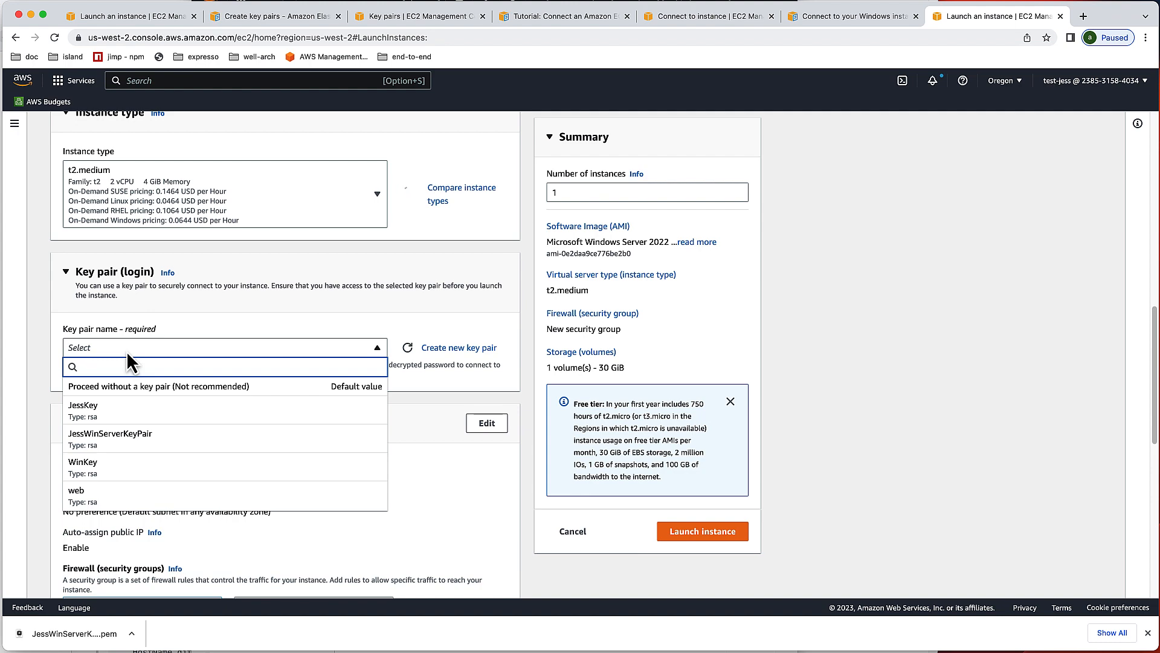
click(458, 348)
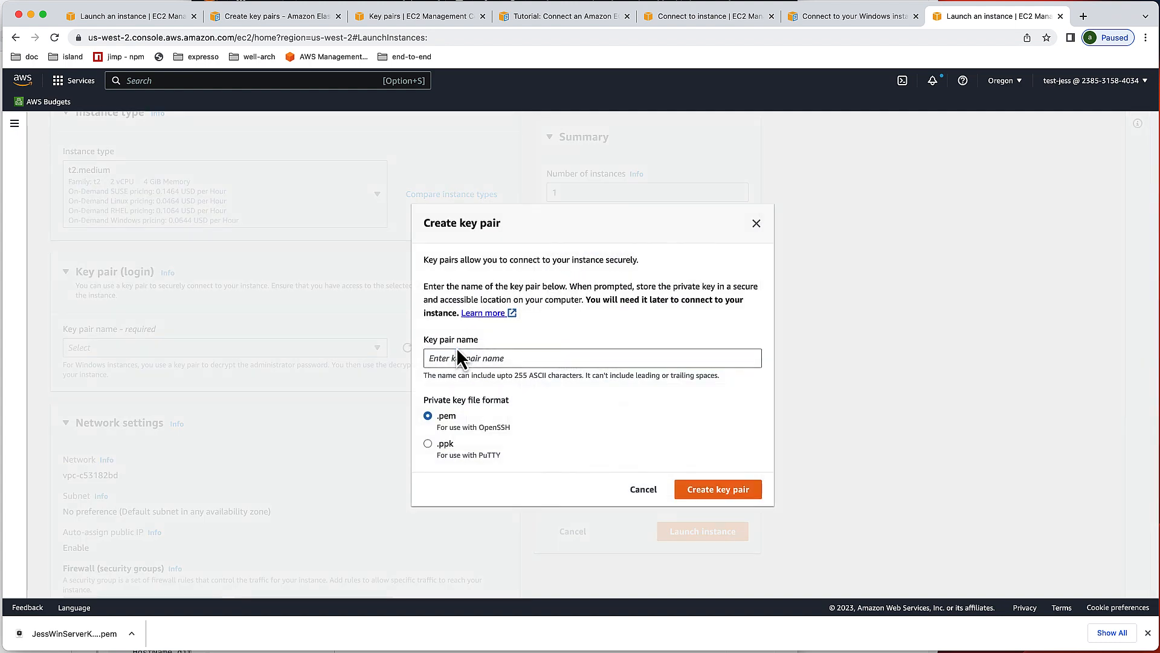
click(462, 361)
text(JessKe)
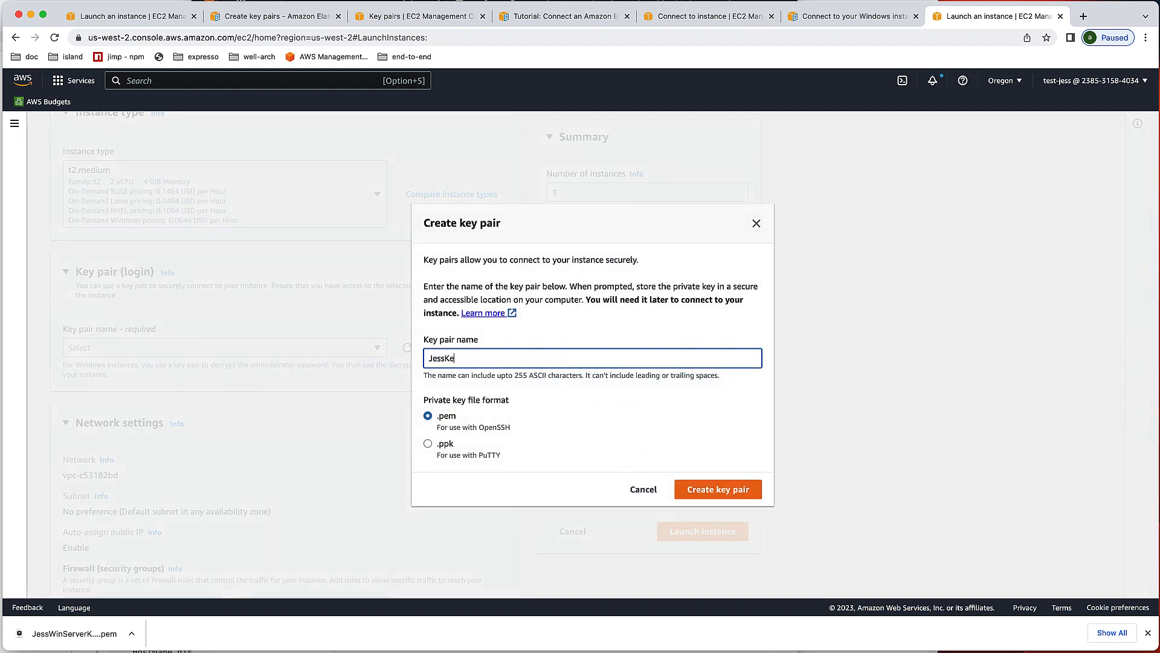
text(yPair_v2)
click(731, 490)
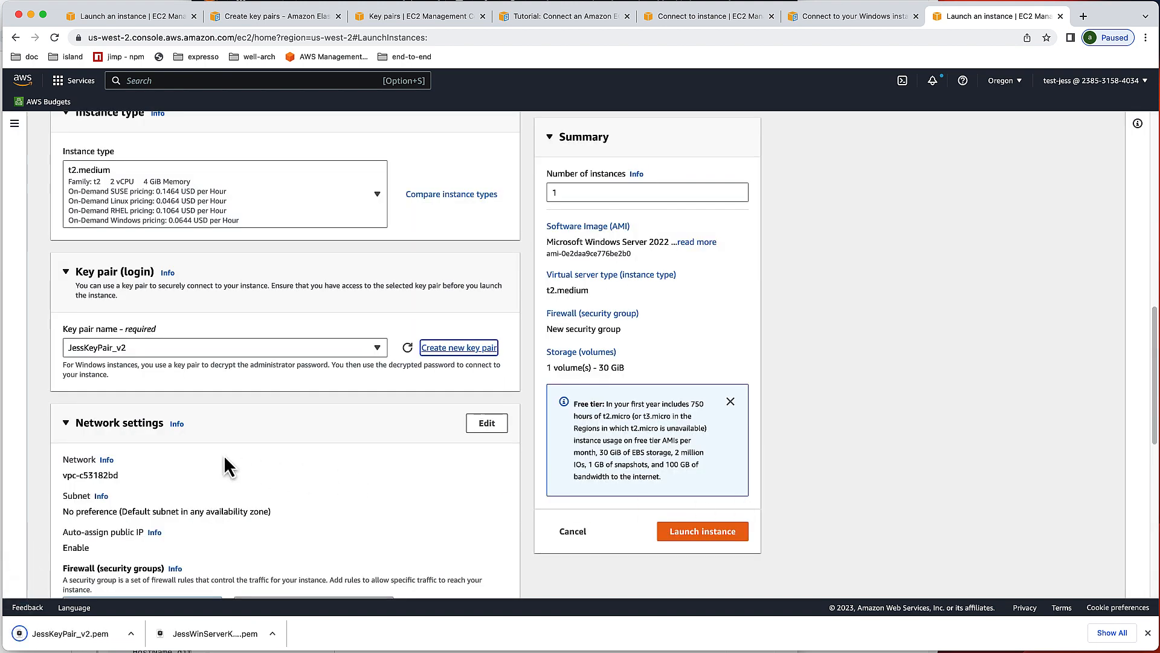
Review the network settings, the 0.0.0.0/0 source rule and the storage configuration, and launch the instance
scroll(225, 457, down, 3)
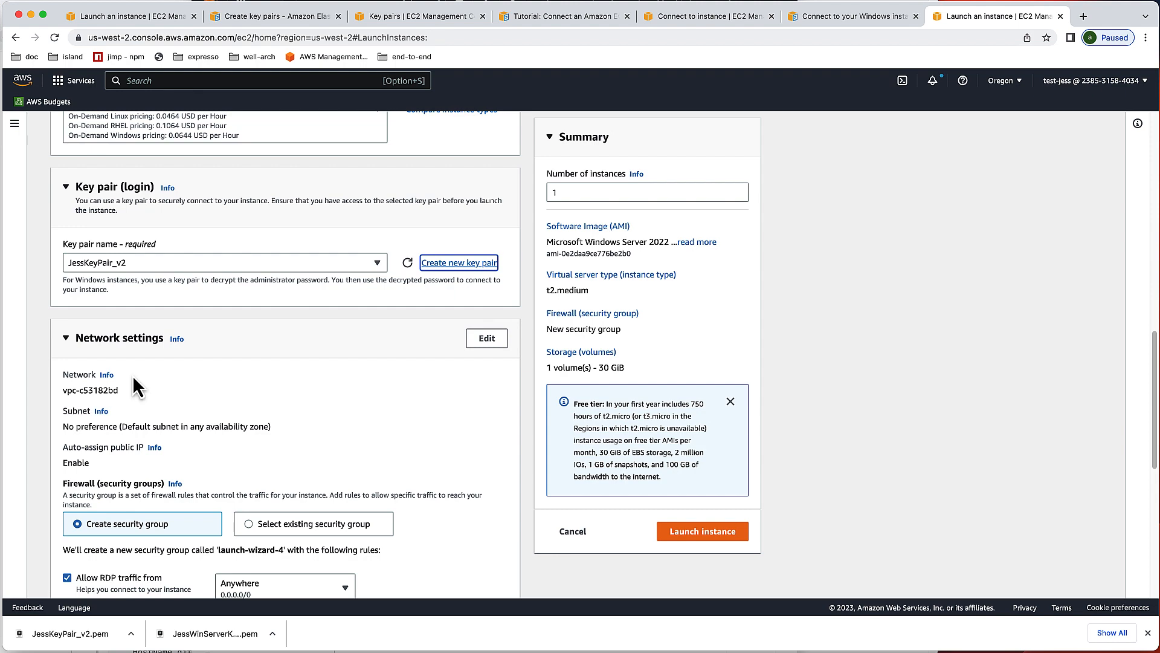
scroll(81, 399, down, 8)
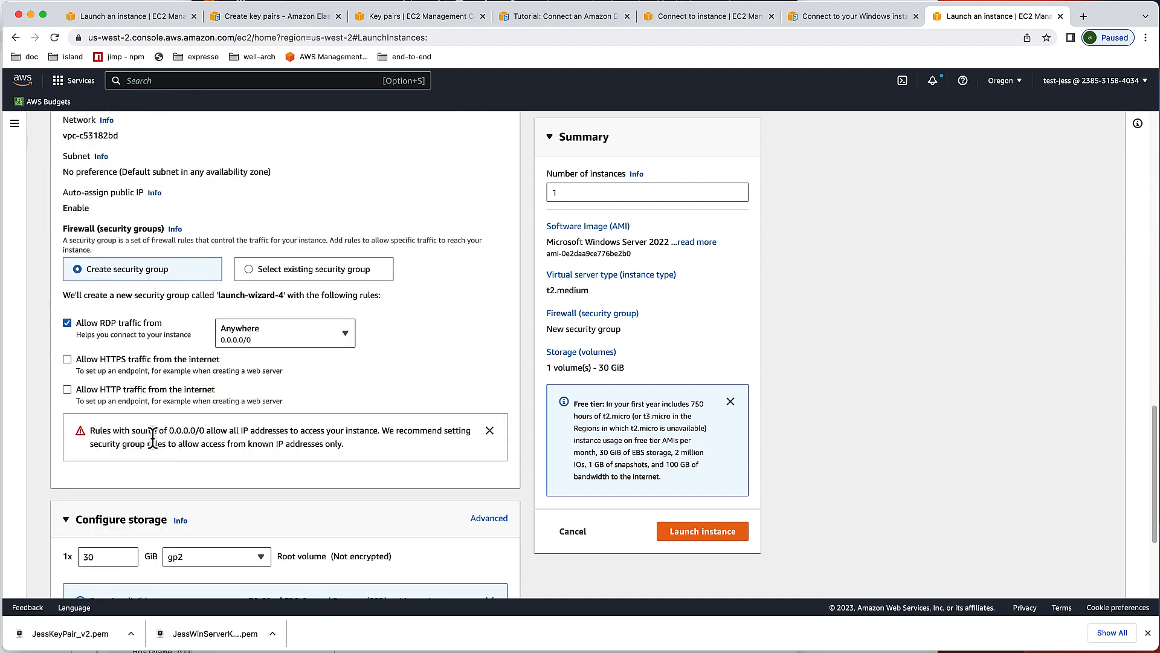
drag(169, 431, 208, 432)
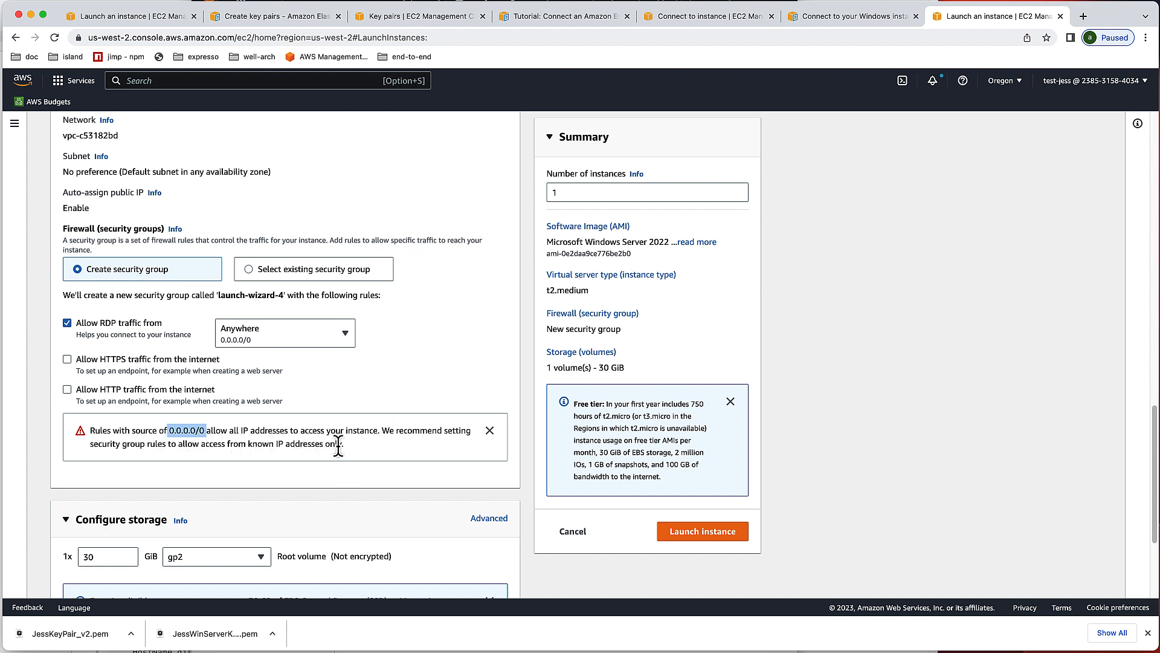
drag(341, 444, 74, 435)
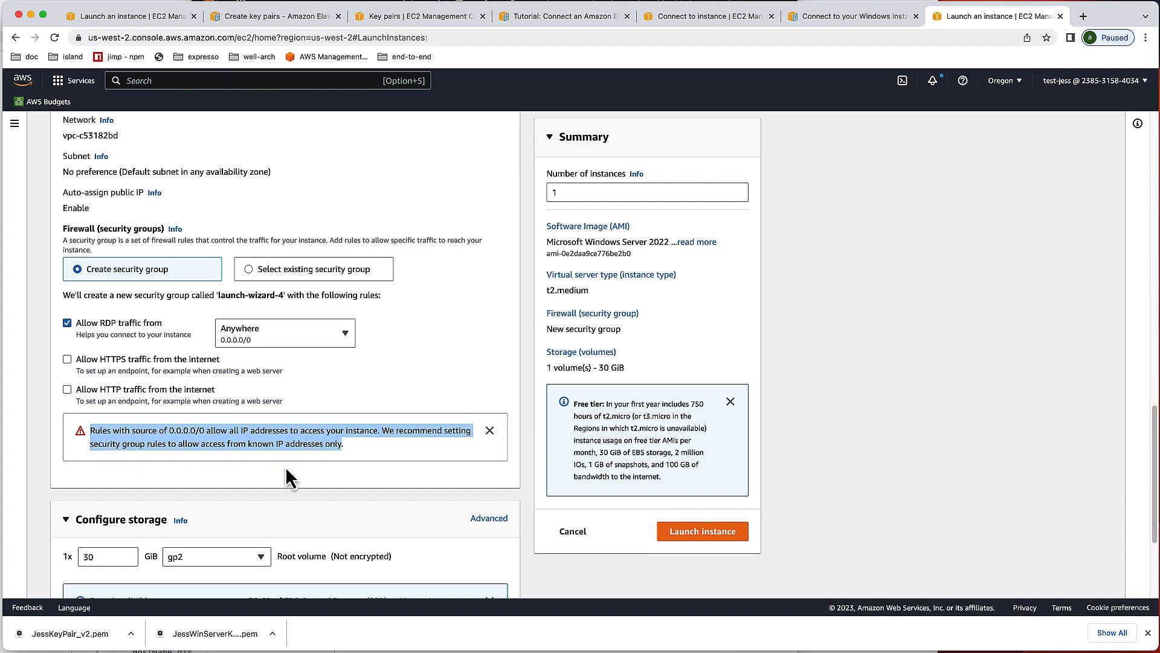
scroll(287, 465, down, 5)
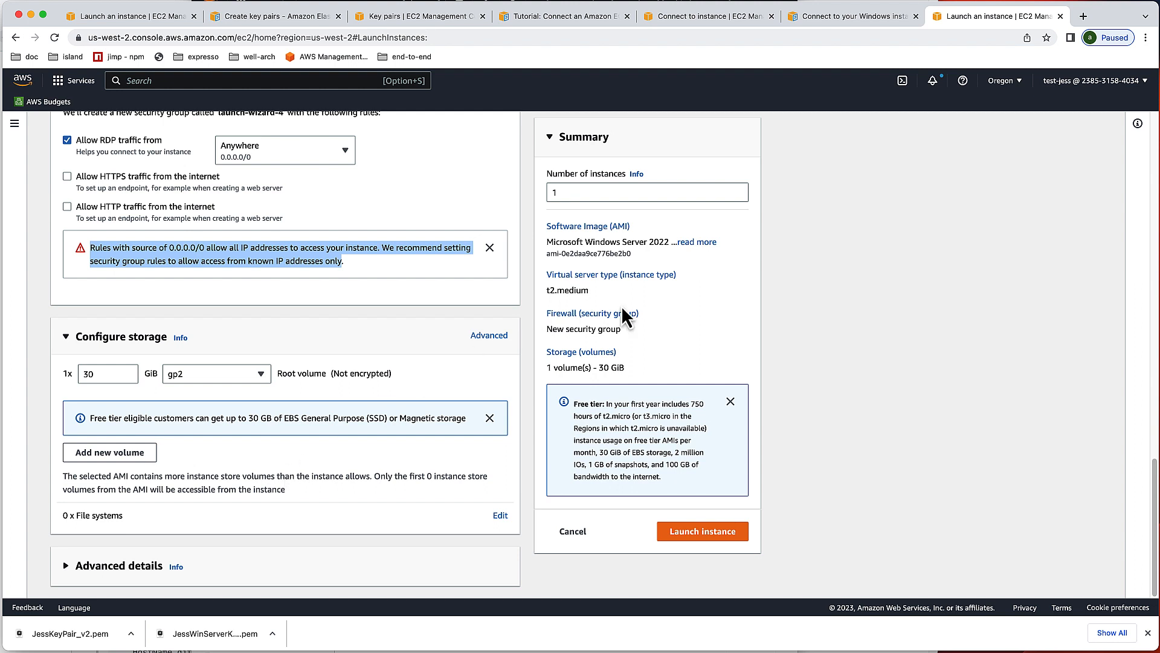
click(697, 538)
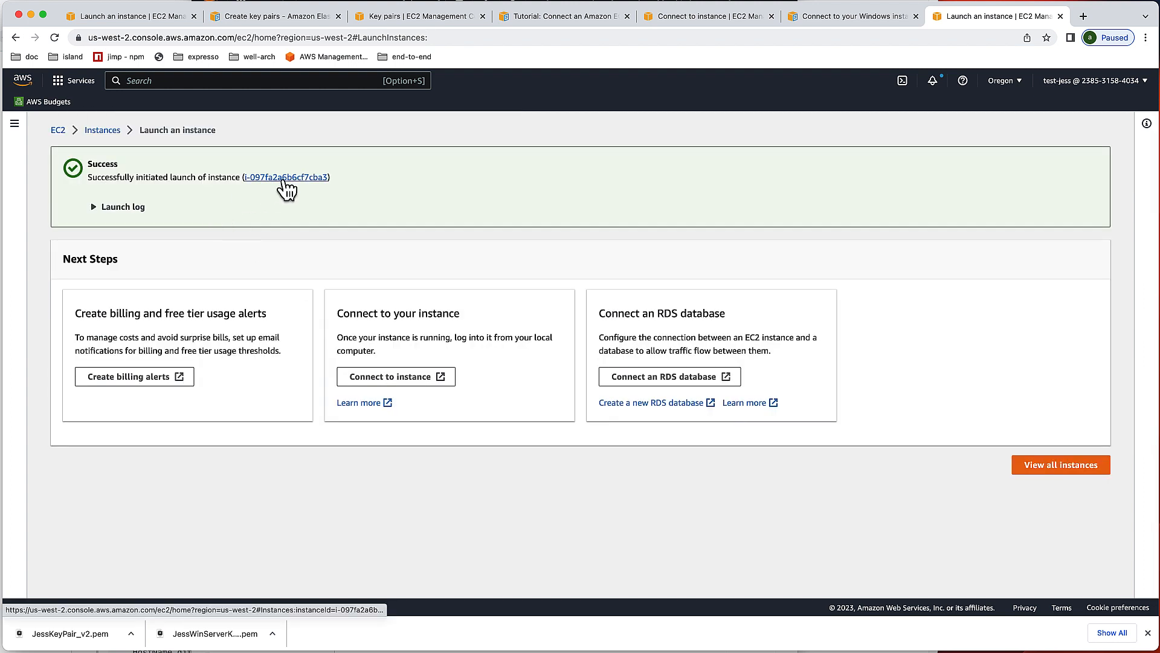
Open the launched JessWinServer instance from the success page and bring up its RDP client connection options
click(283, 179)
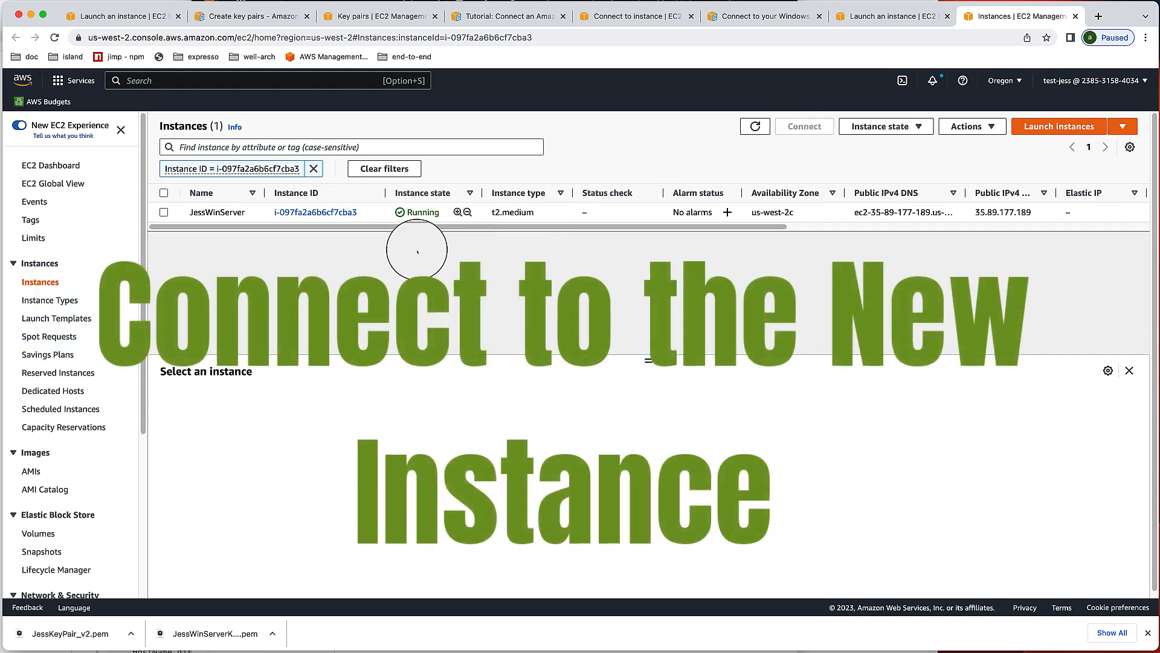
click(163, 212)
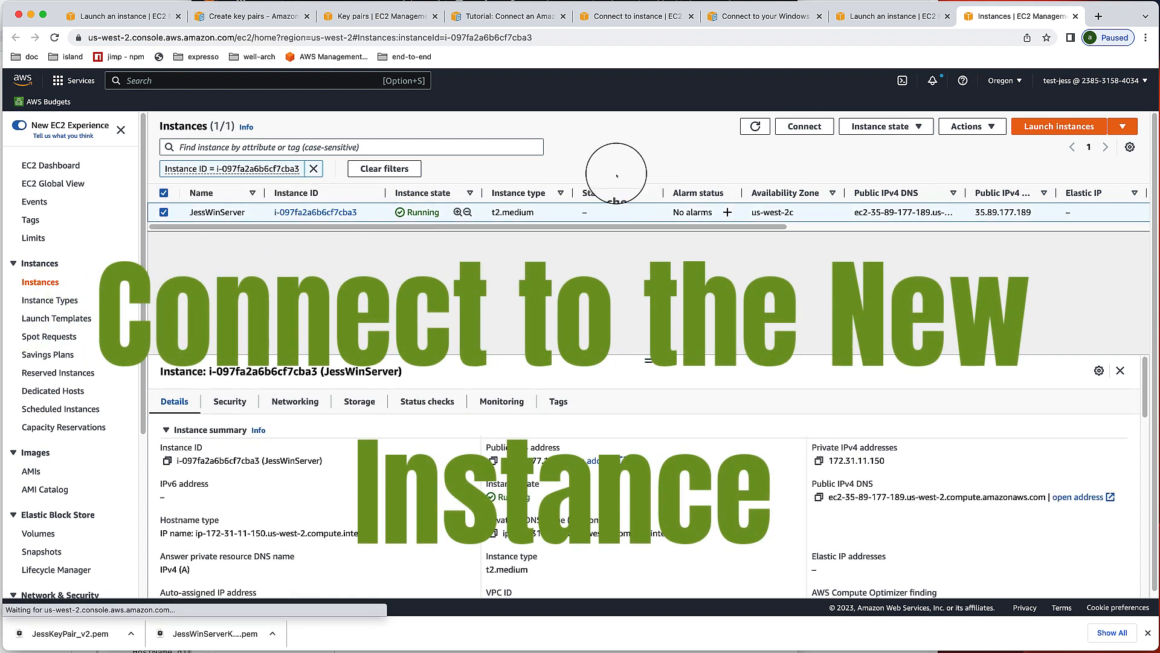
click(823, 127)
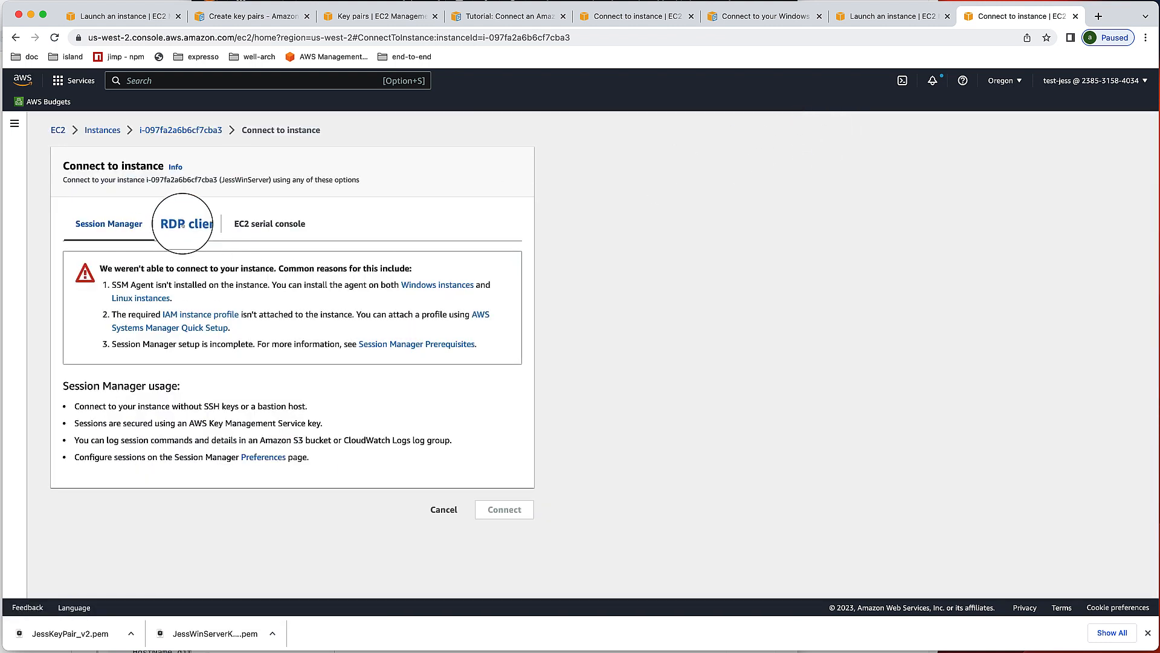
click(181, 231)
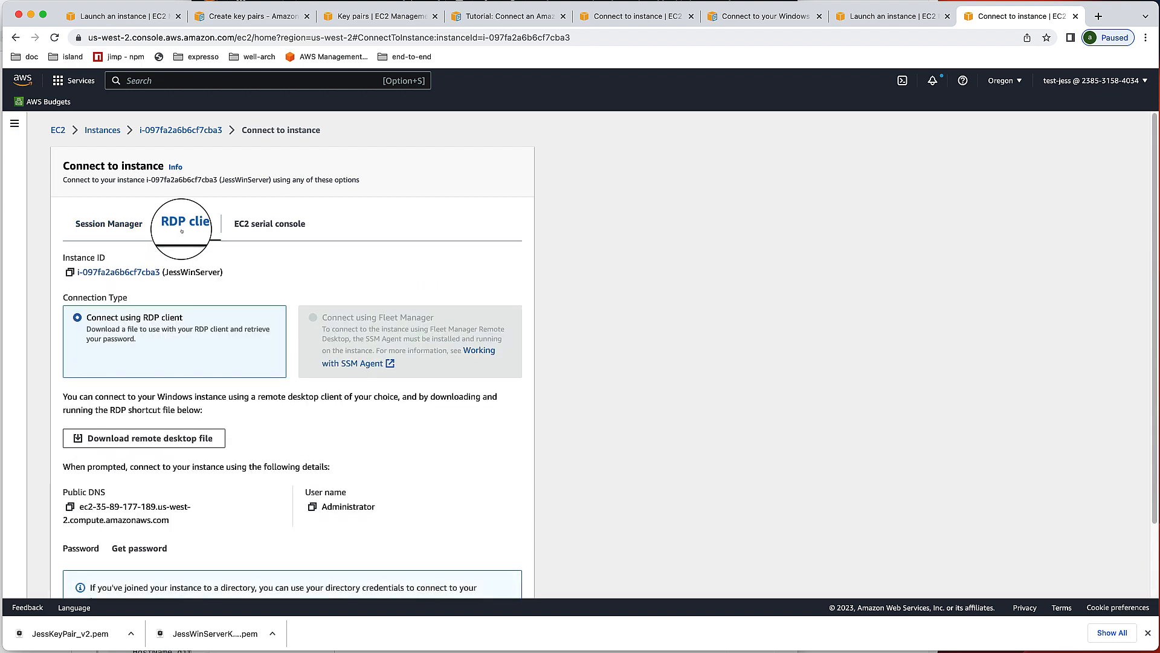
Try to retrieve and decrypt the Windows administrator password for the instance
scroll(140, 466, down, 2)
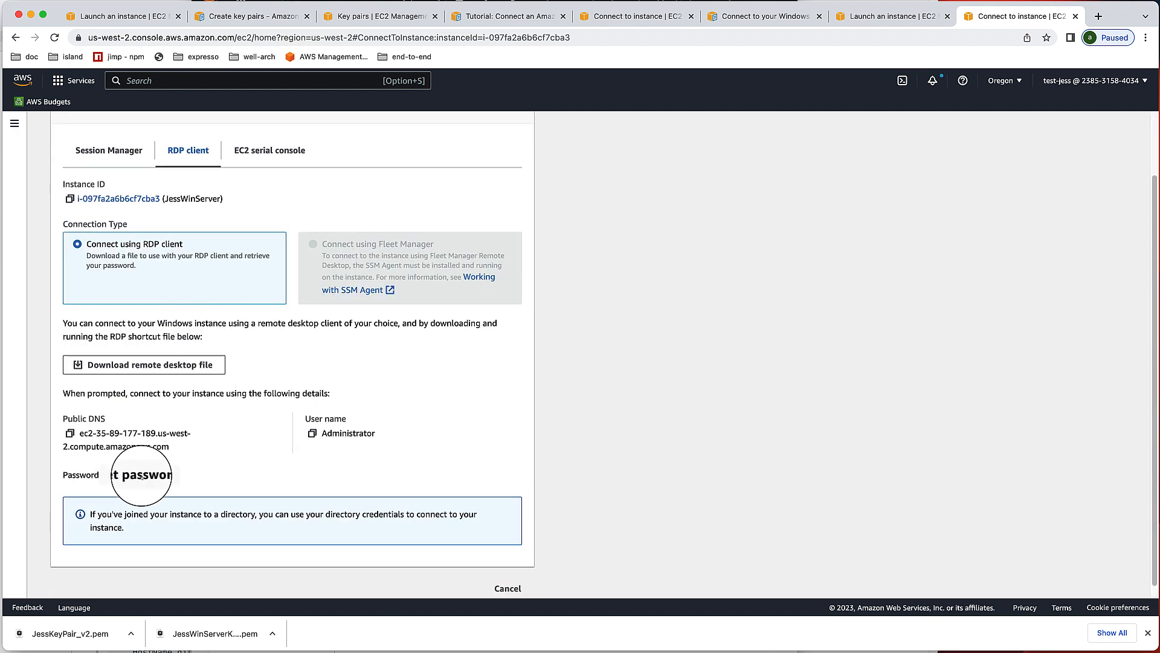
click(141, 475)
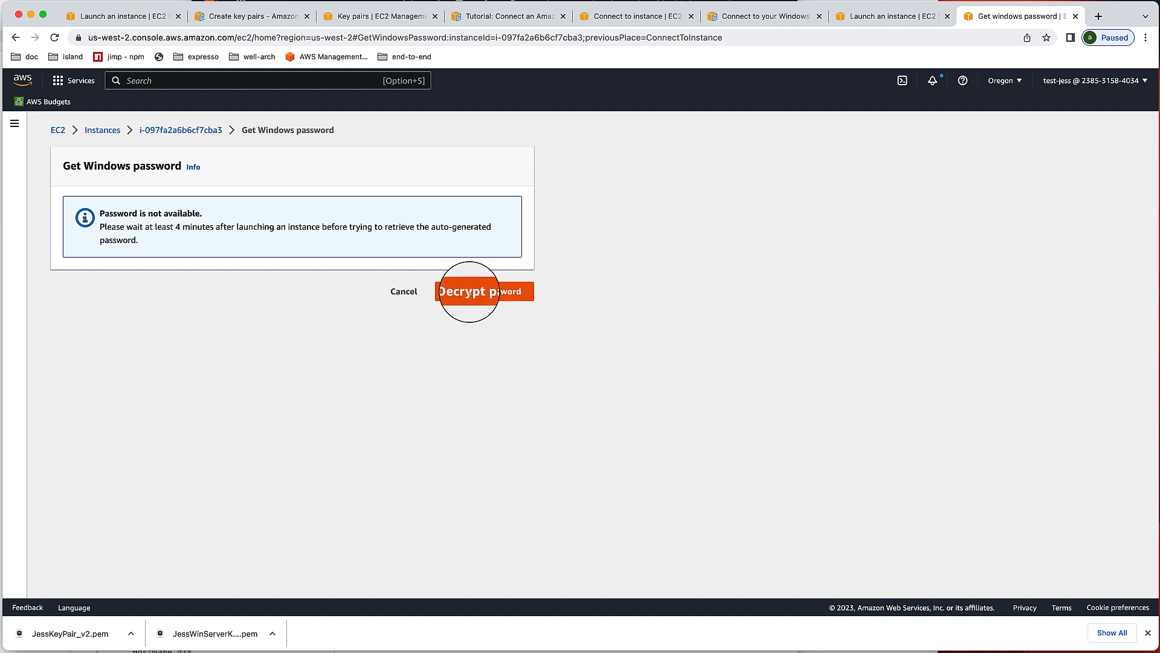
click(469, 293)
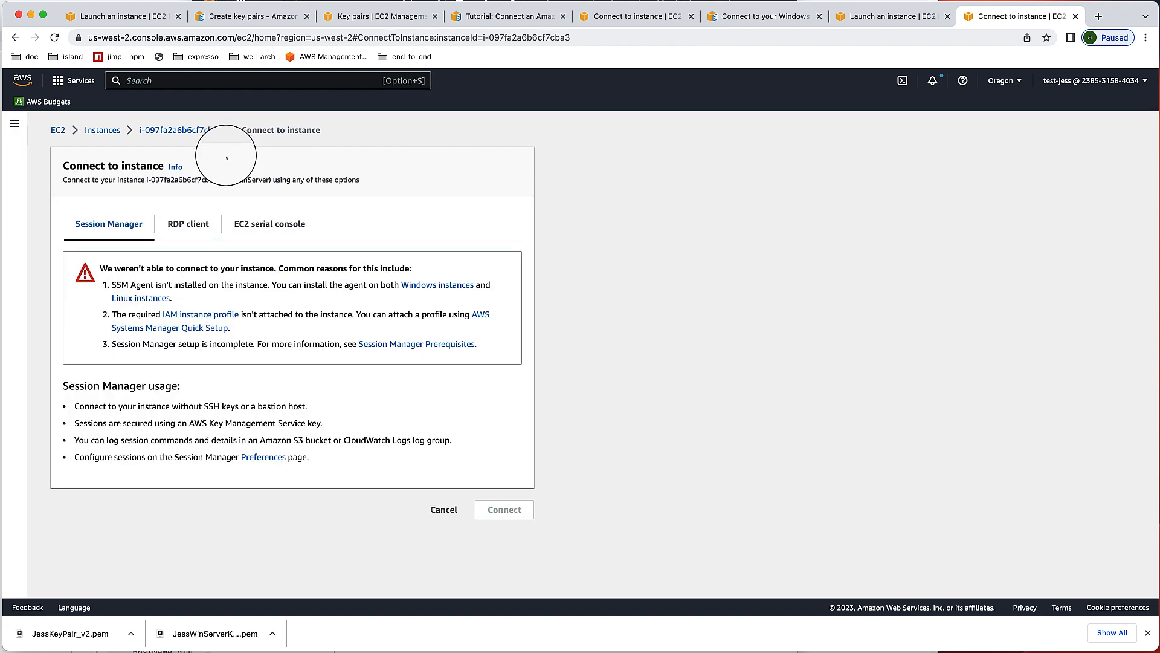
Open the instance summary of JessWinServer and examine its details, including launch time and key pair
click(175, 130)
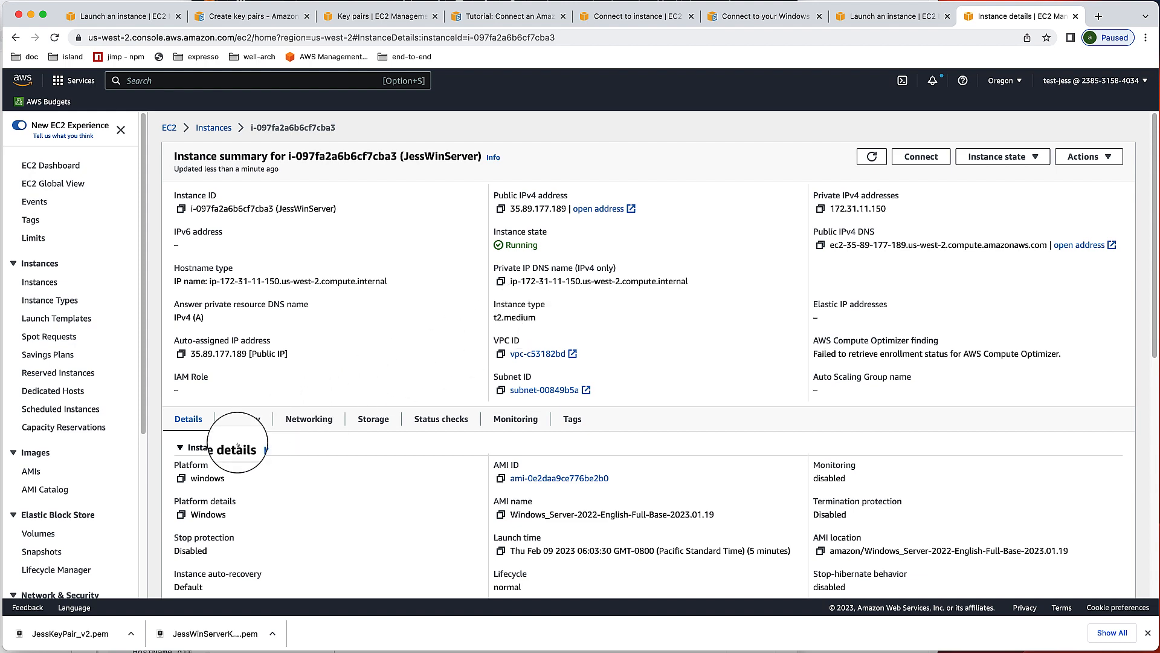
scroll(233, 445, down, 3)
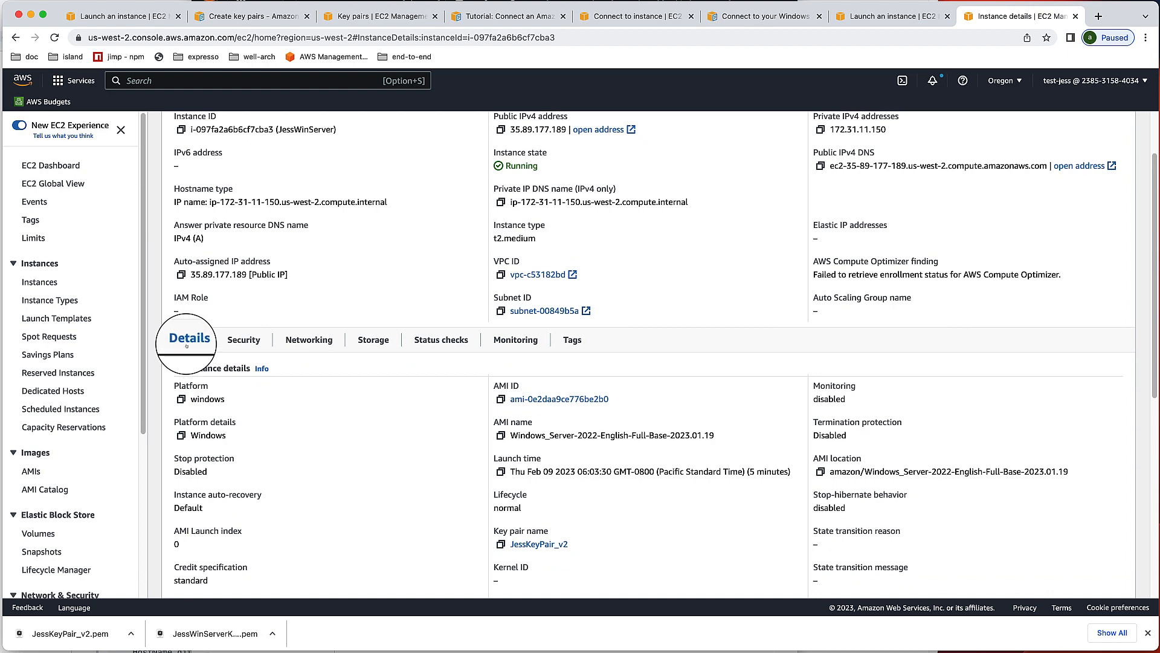
Examine the details, security, networking, storage and status checks of the JessWinServer instance
scroll(208, 368, down, 1)
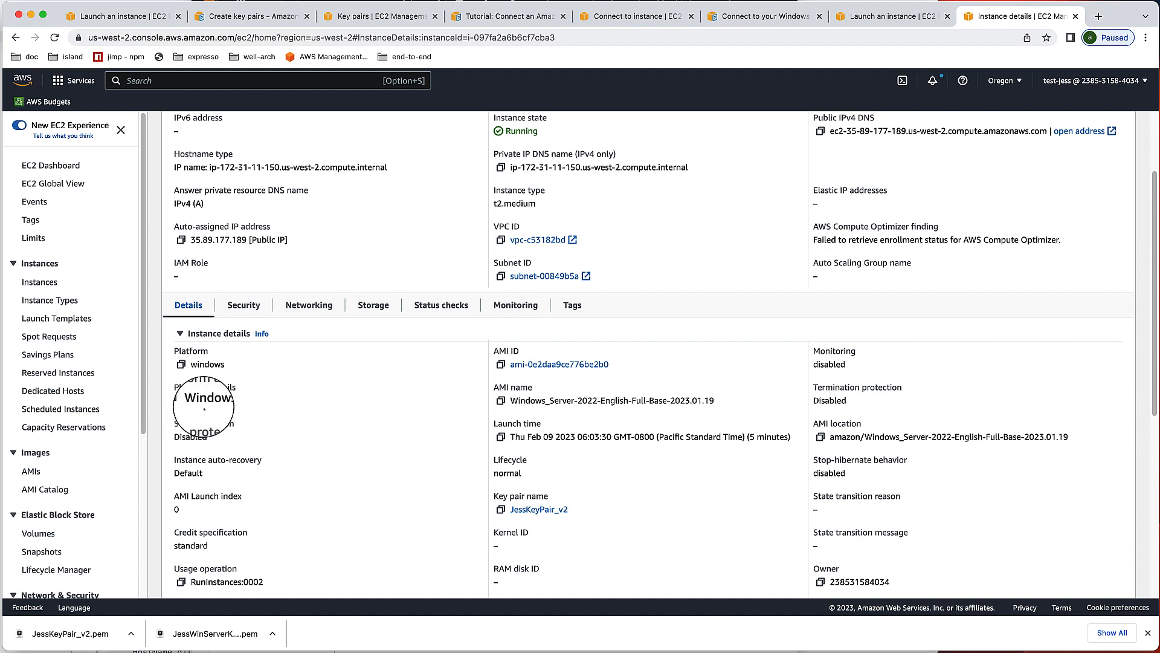
scroll(260, 423, down, 1)
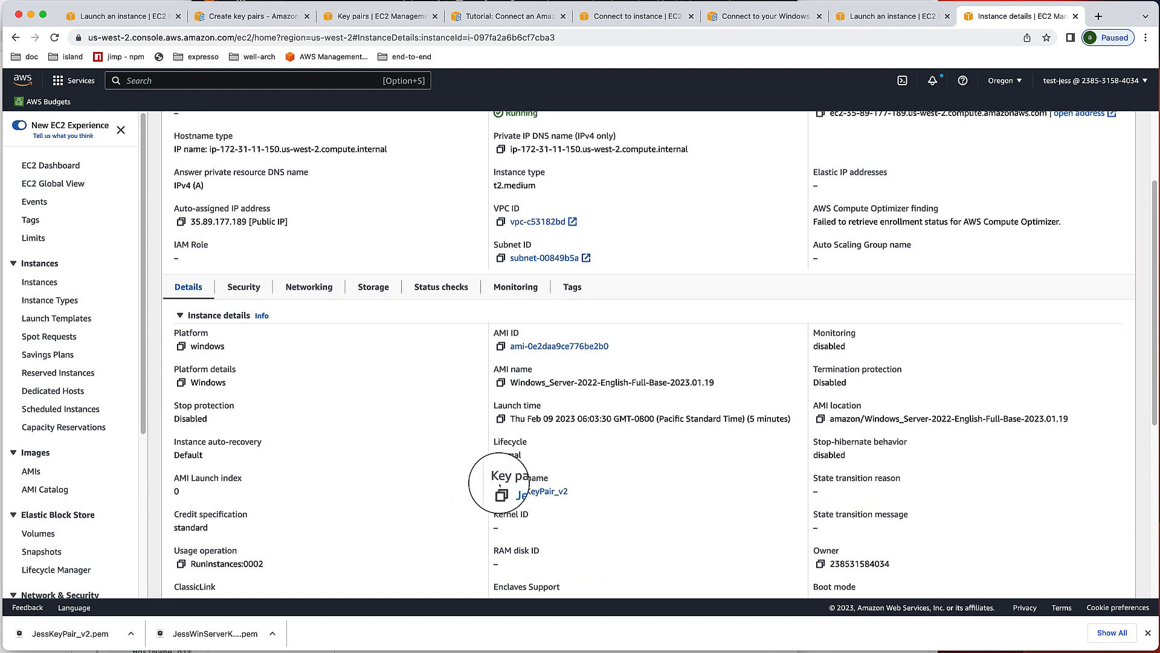
click(244, 288)
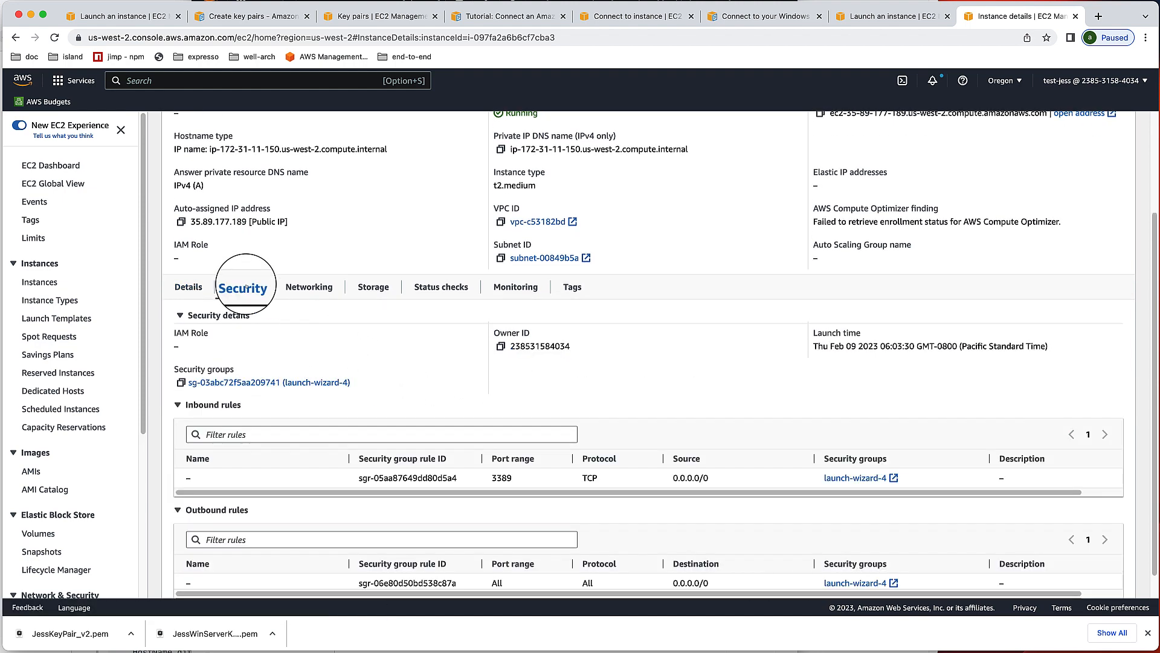
click(297, 289)
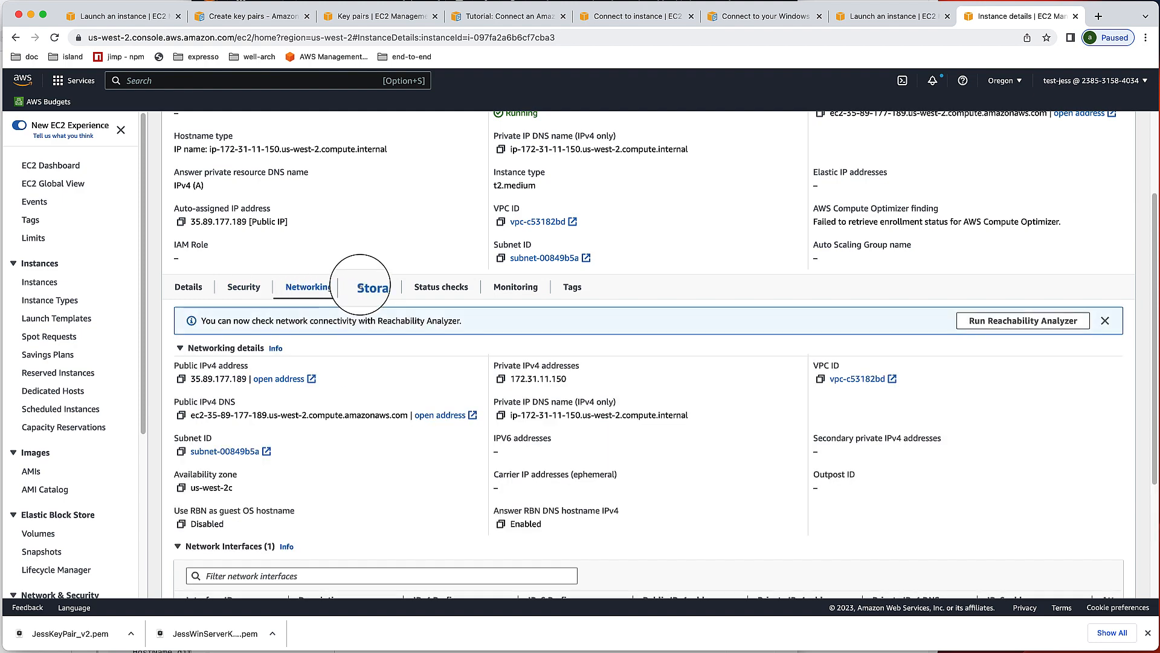
click(372, 288)
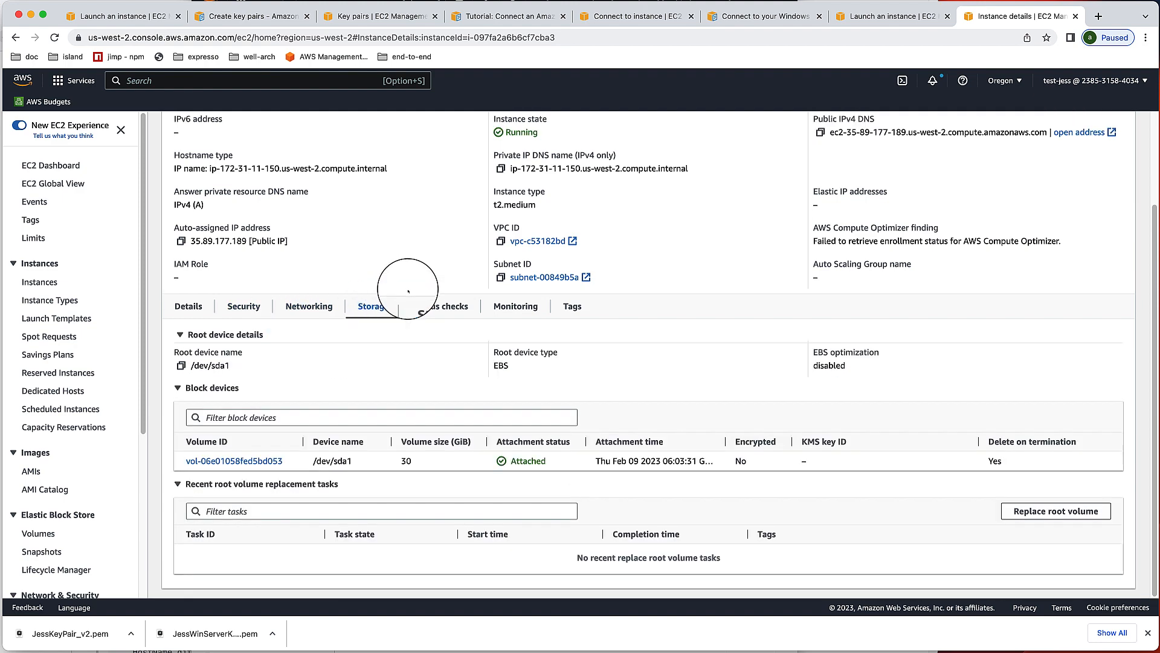
click(436, 307)
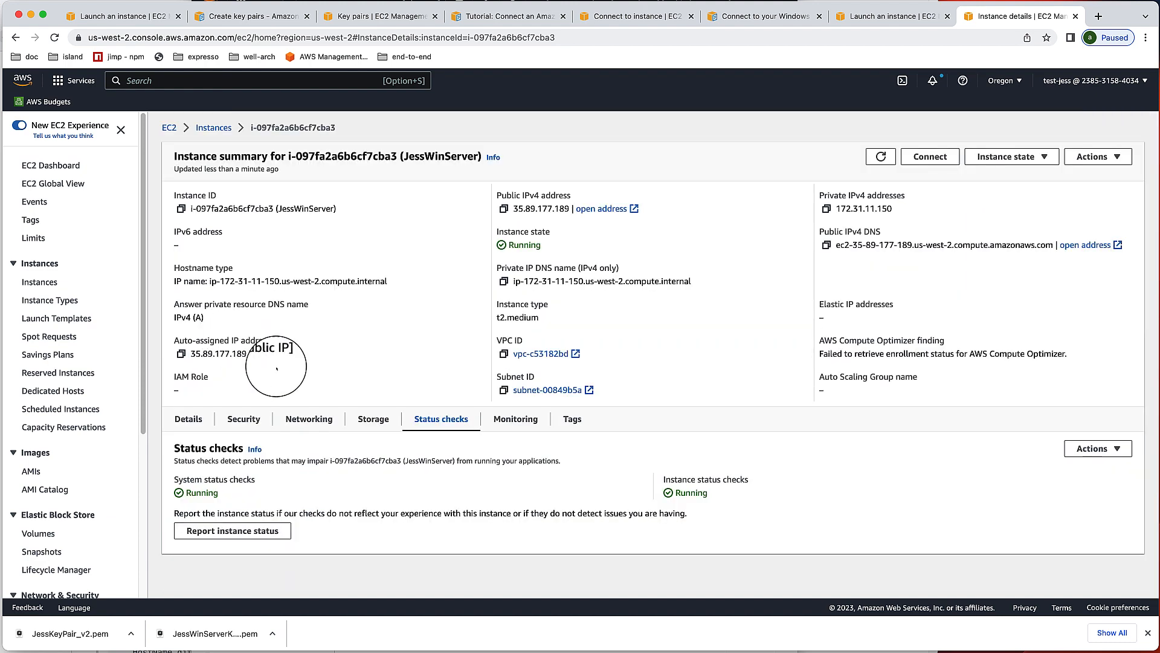
click(179, 421)
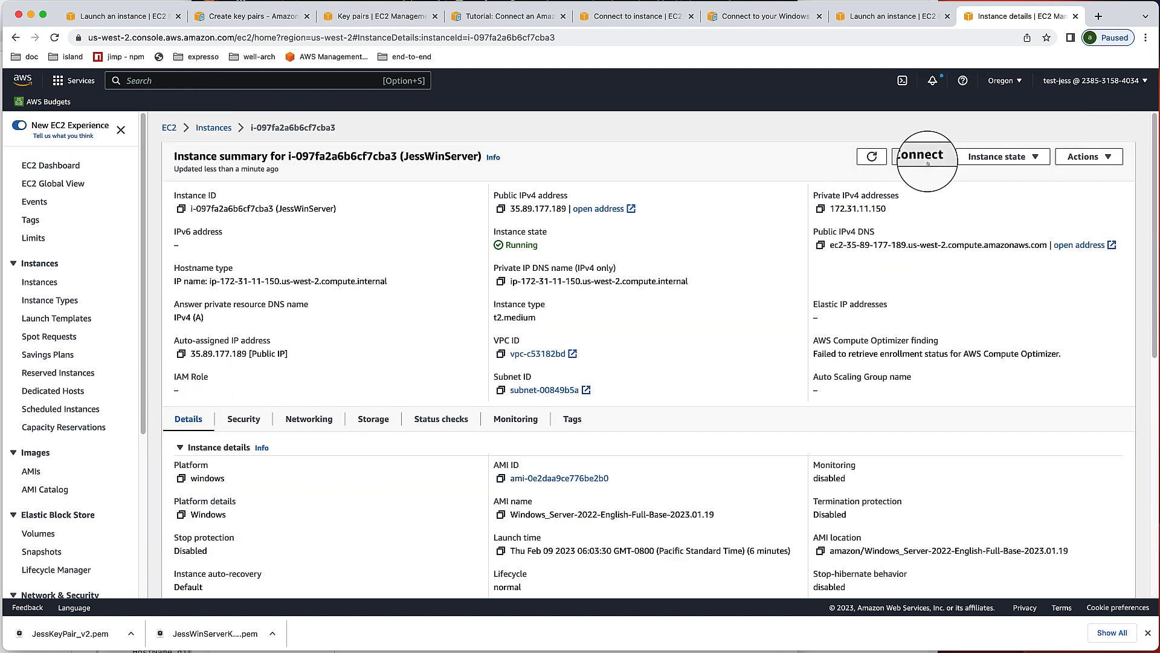
Bring up the RDP client connection options for JessWinServer and request its Windows administrator password
click(927, 163)
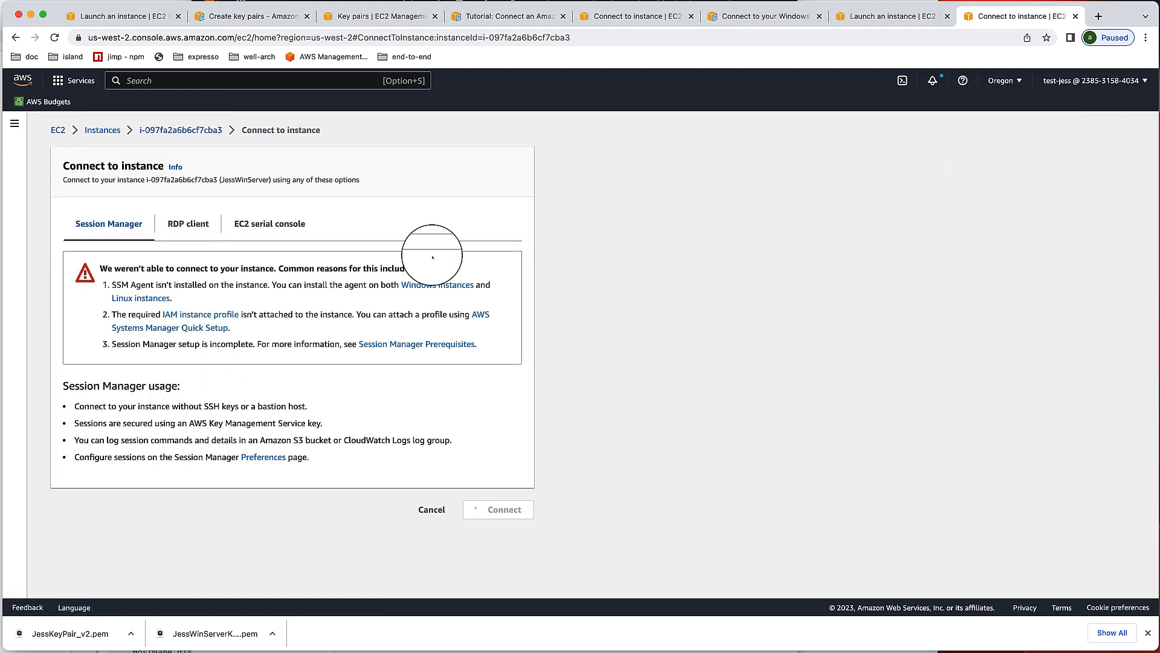
click(194, 231)
scroll(156, 462, down, 3)
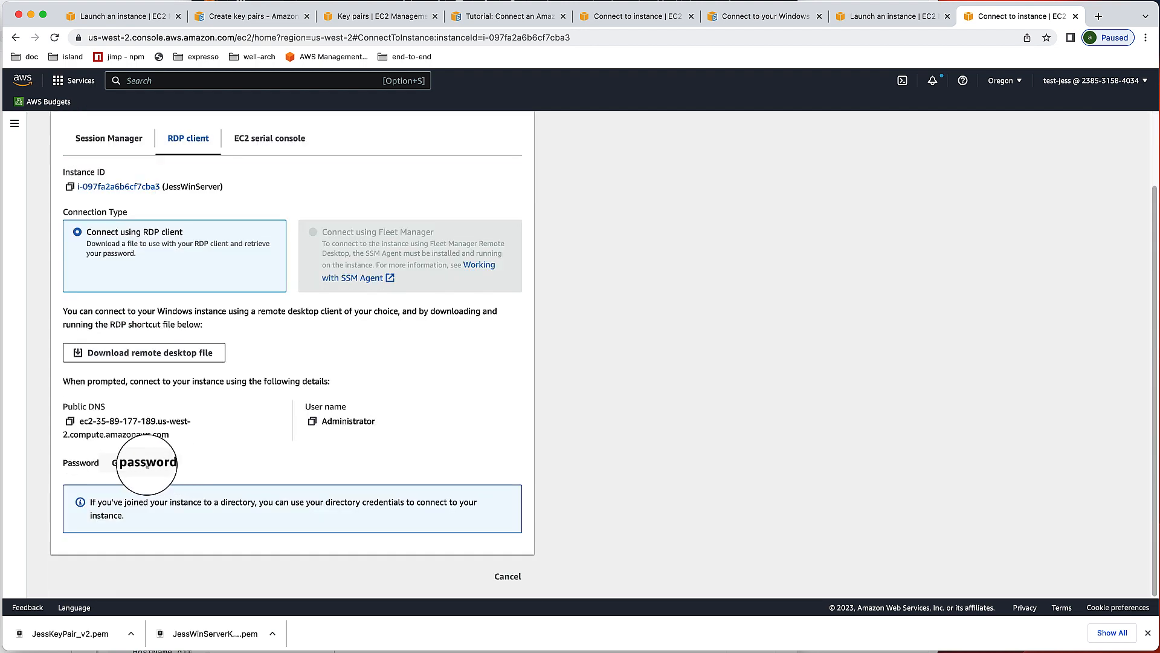
click(146, 464)
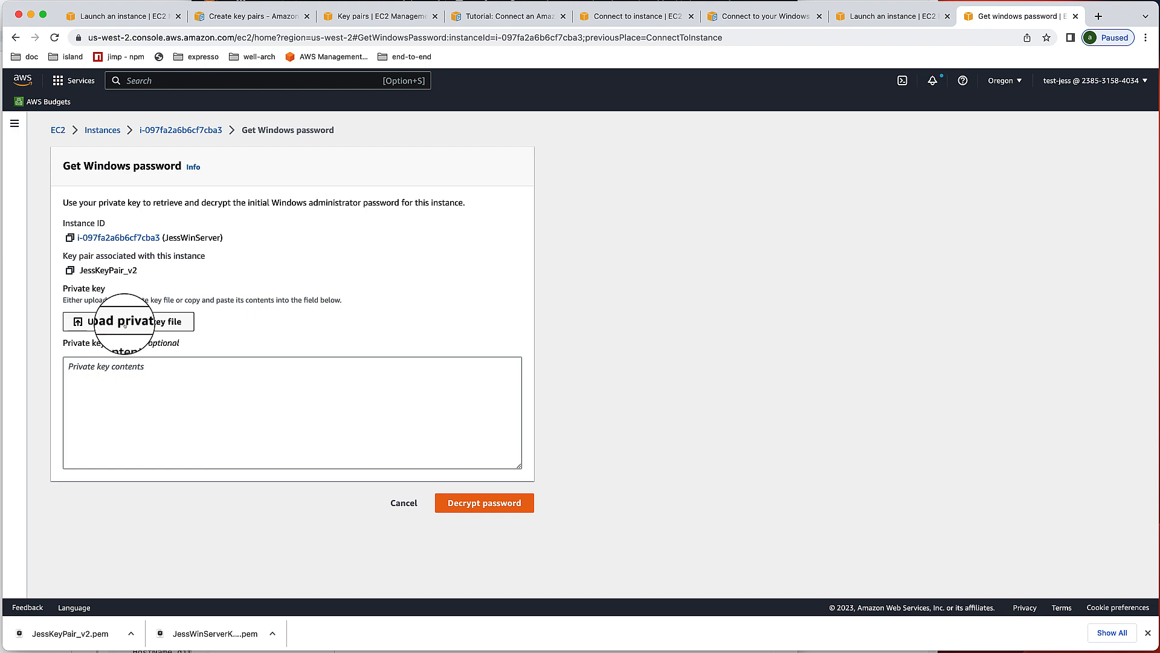
Upload JessKeyPair_v2.pem as the private key, decrypt the Windows administrator password and copy it
click(125, 325)
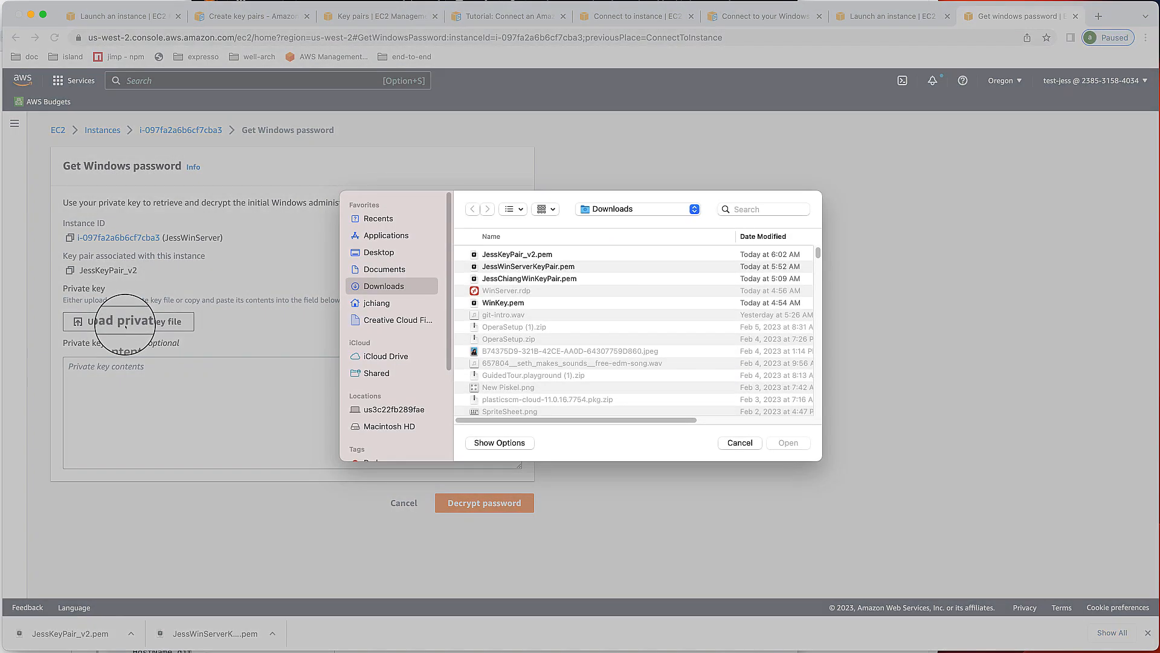
click(520, 254)
click(785, 440)
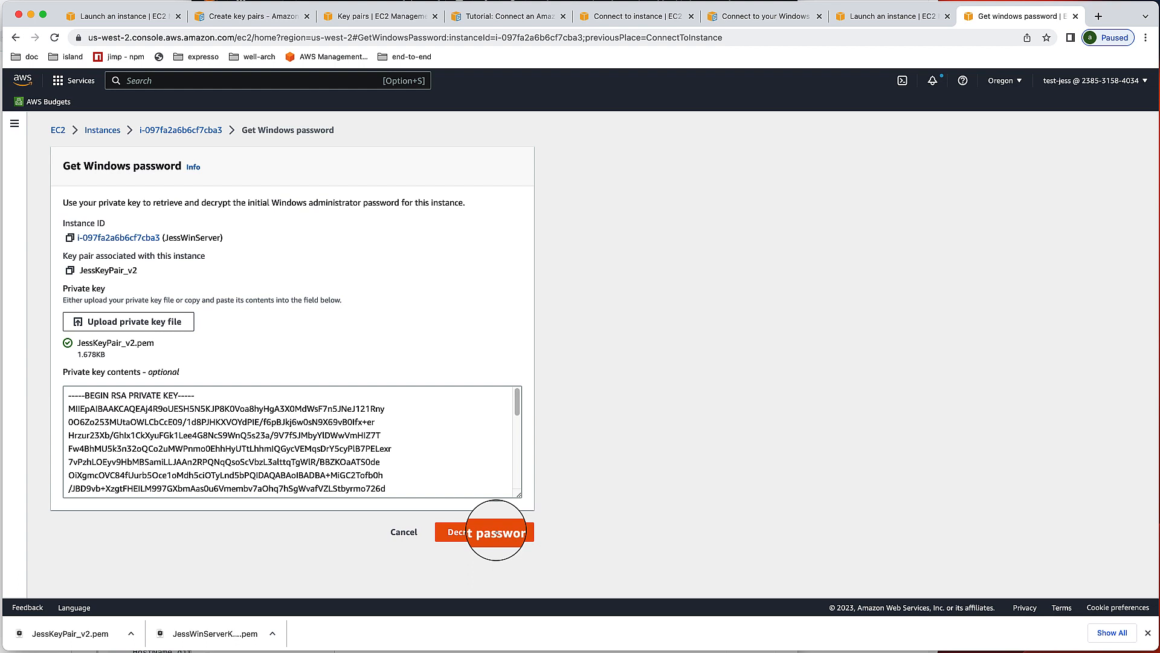
click(495, 530)
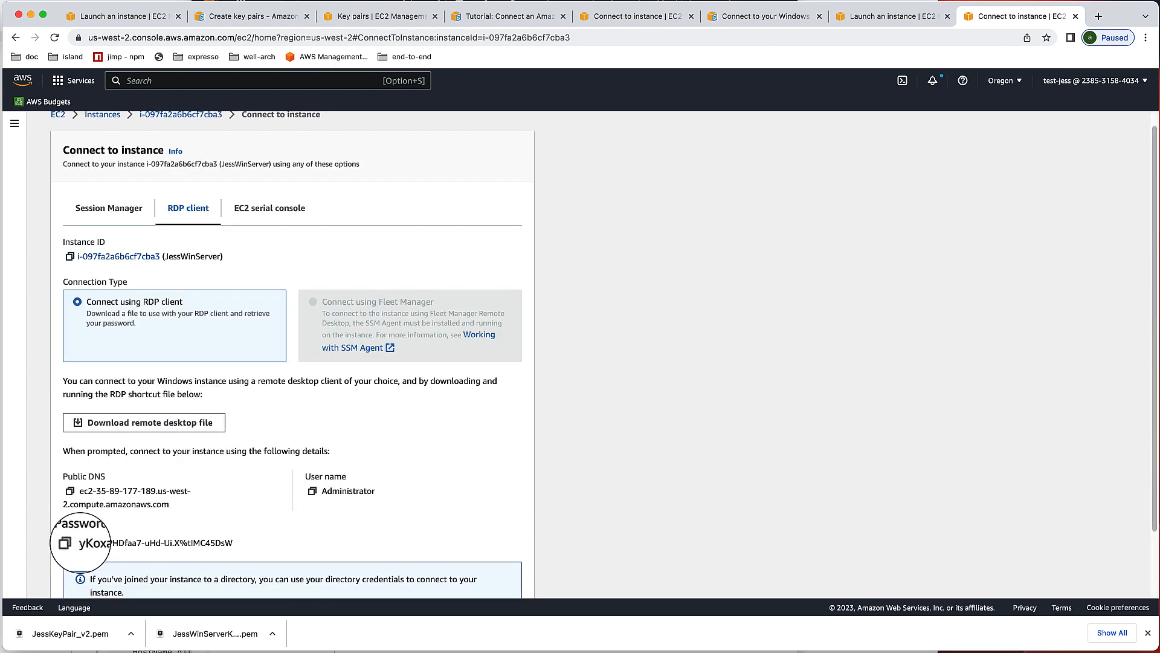
drag(79, 543, 234, 543)
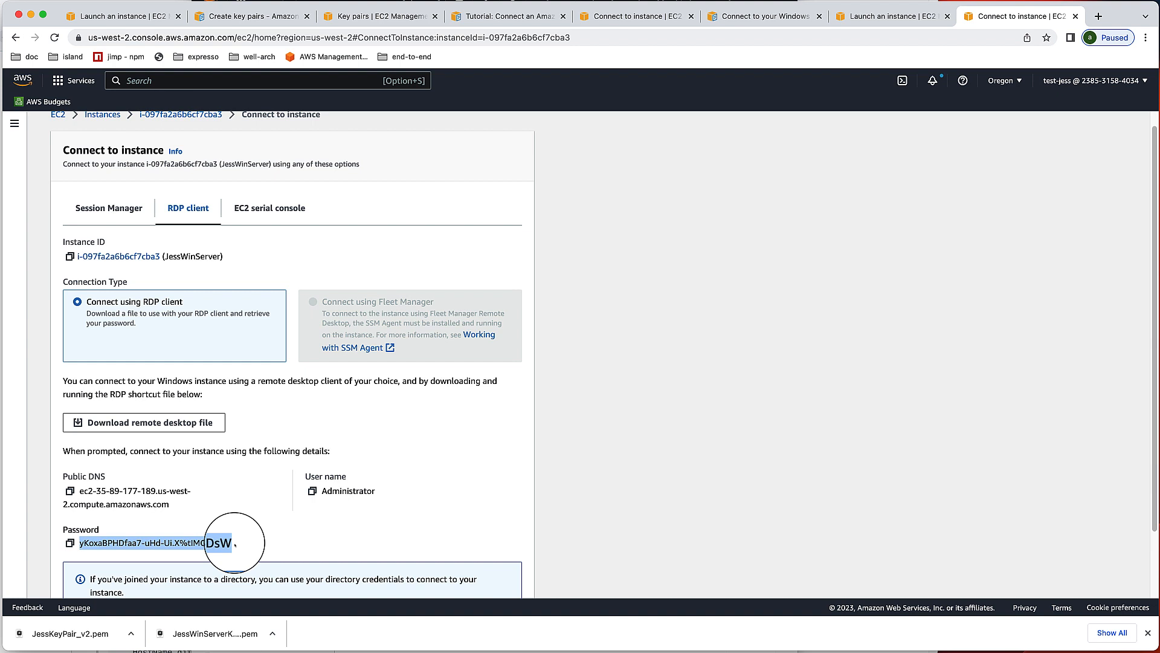
click(70, 542)
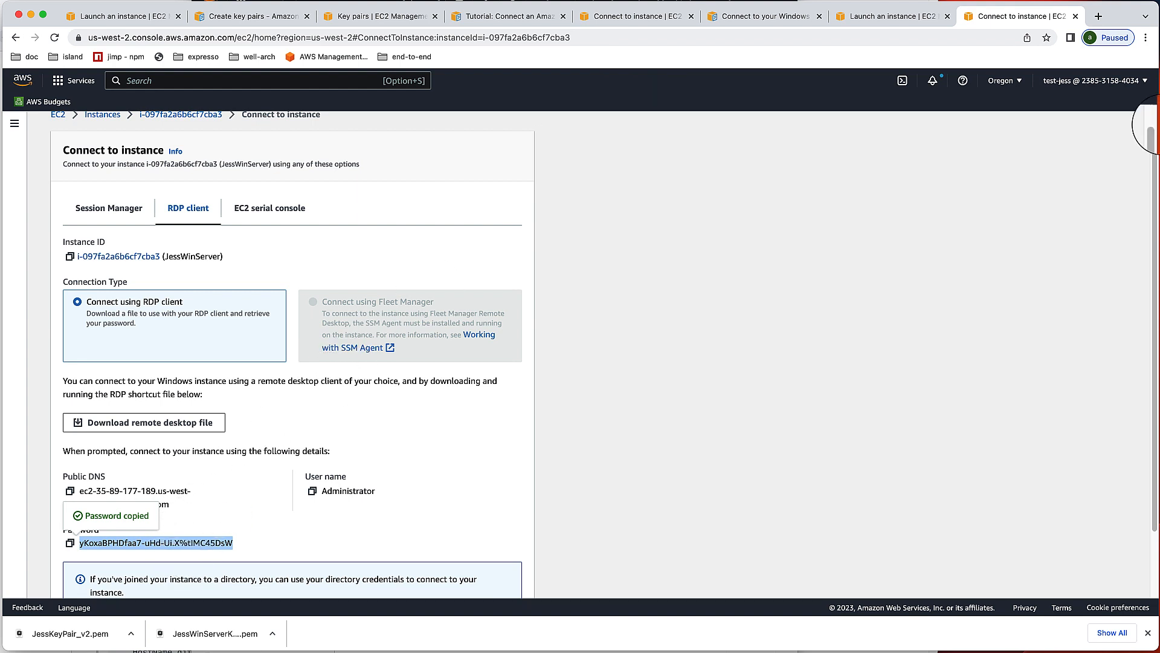
Download the remote desktop file for JessWinServer and open JessWinServer.rdp in Microsoft Remote Desktop
key(super+Tab)
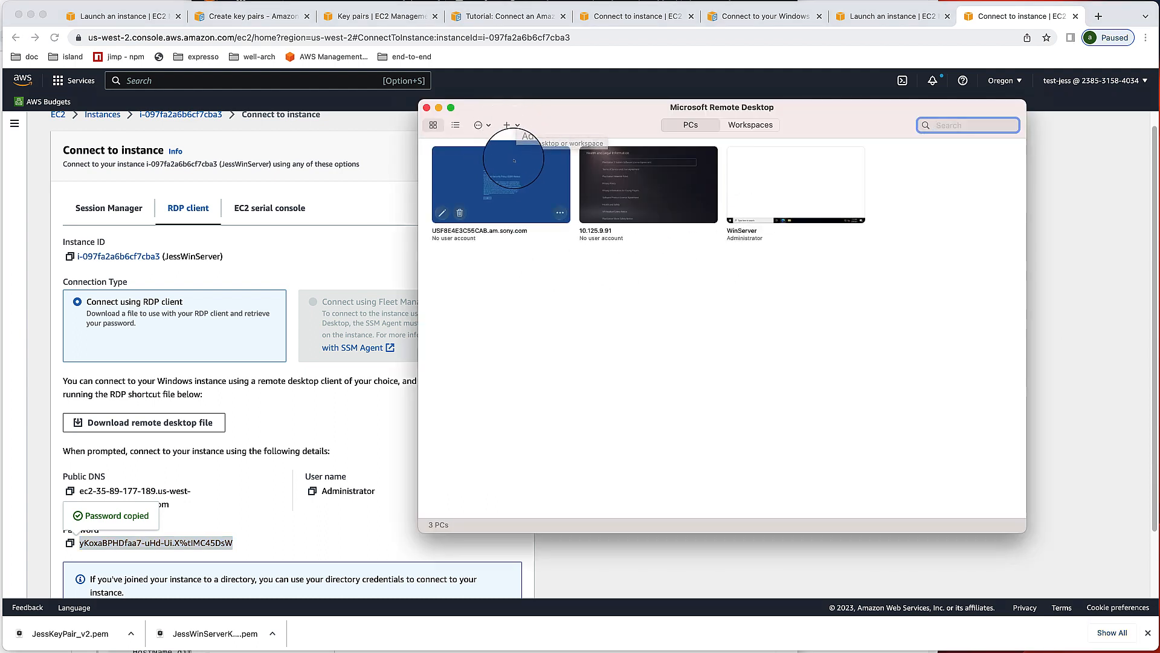
click(265, 248)
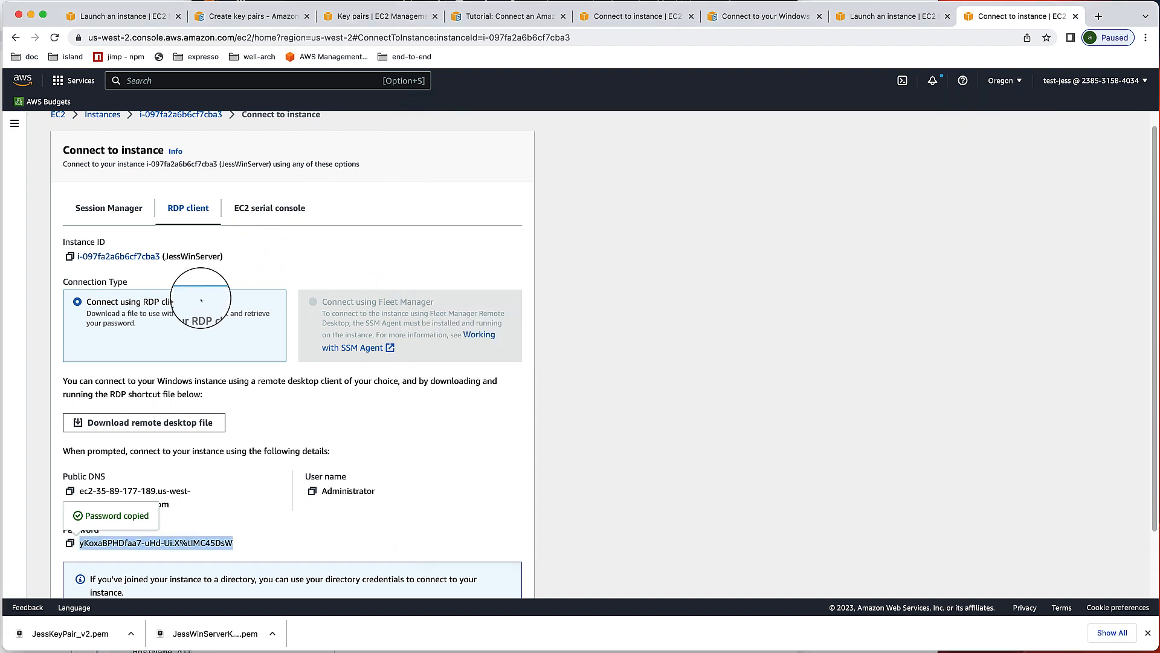
scroll(145, 248, down, 3)
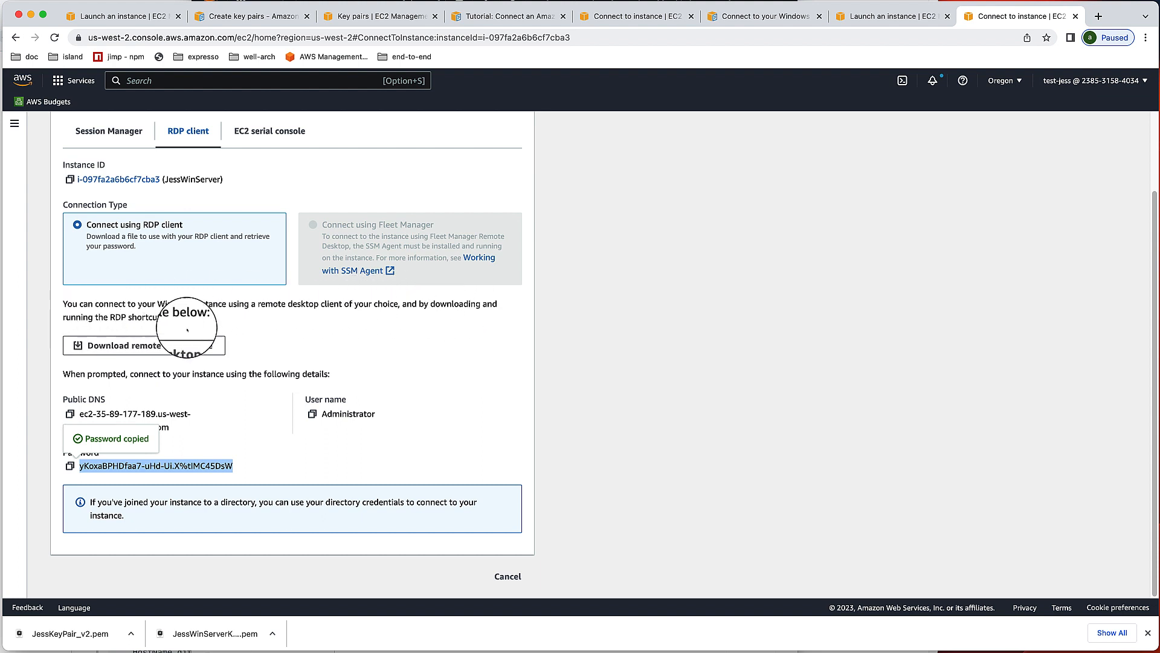
click(124, 349)
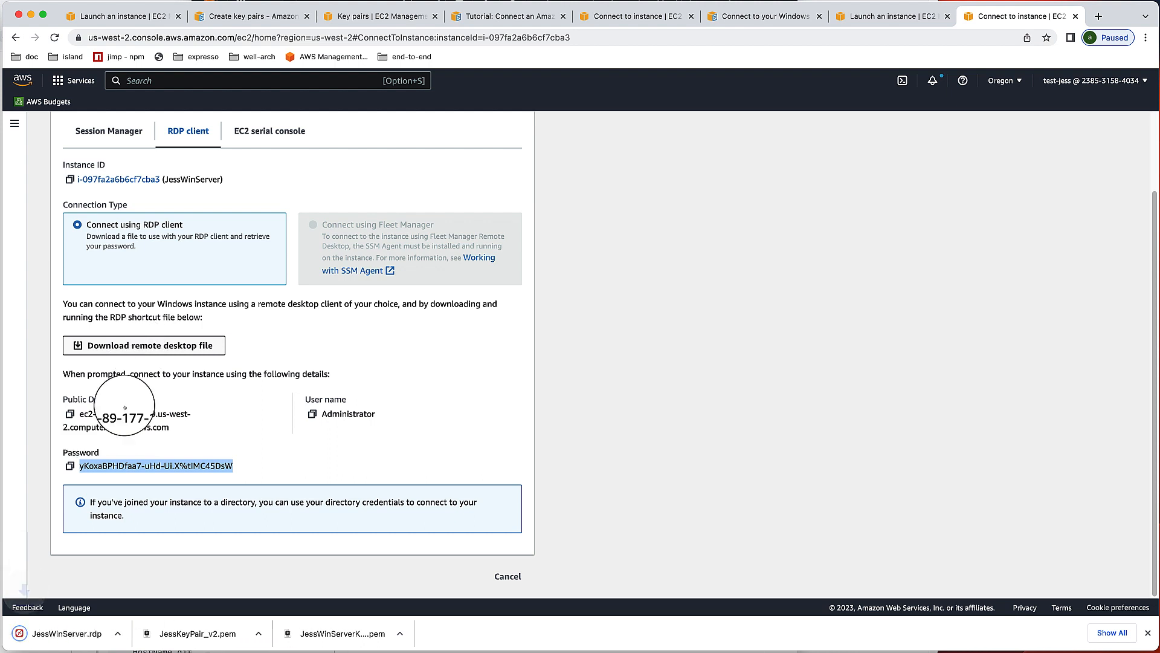
click(72, 633)
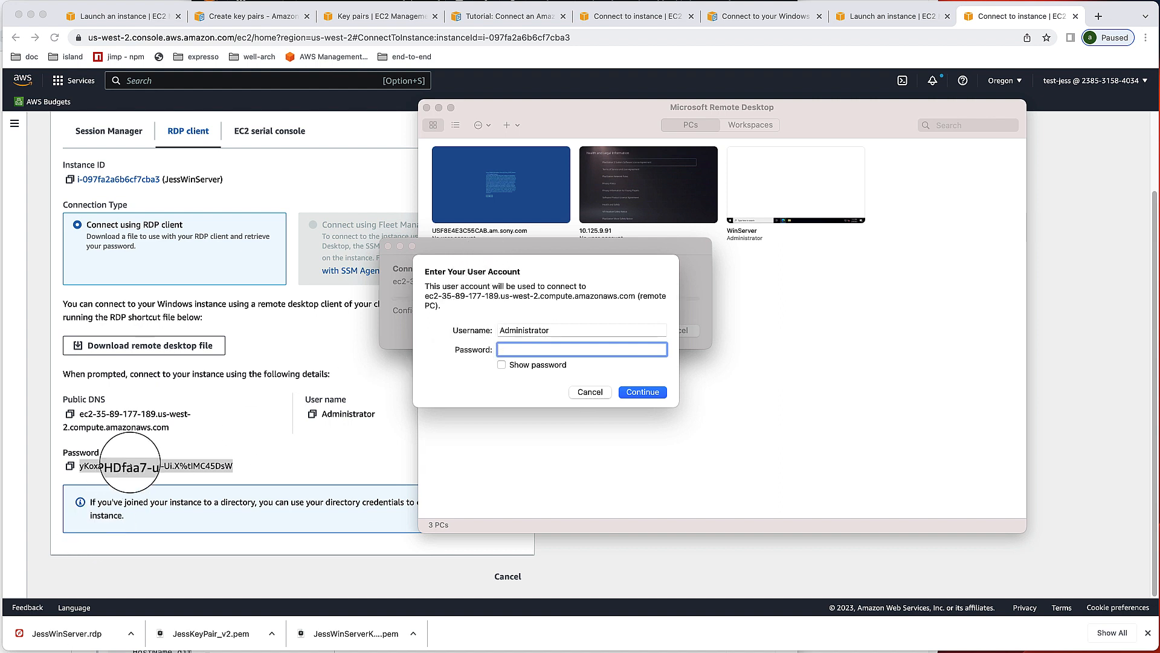
Copy the administrator password from the EC2 connection page and submit it in the Remote Desktop account password field
triple_click(74, 466)
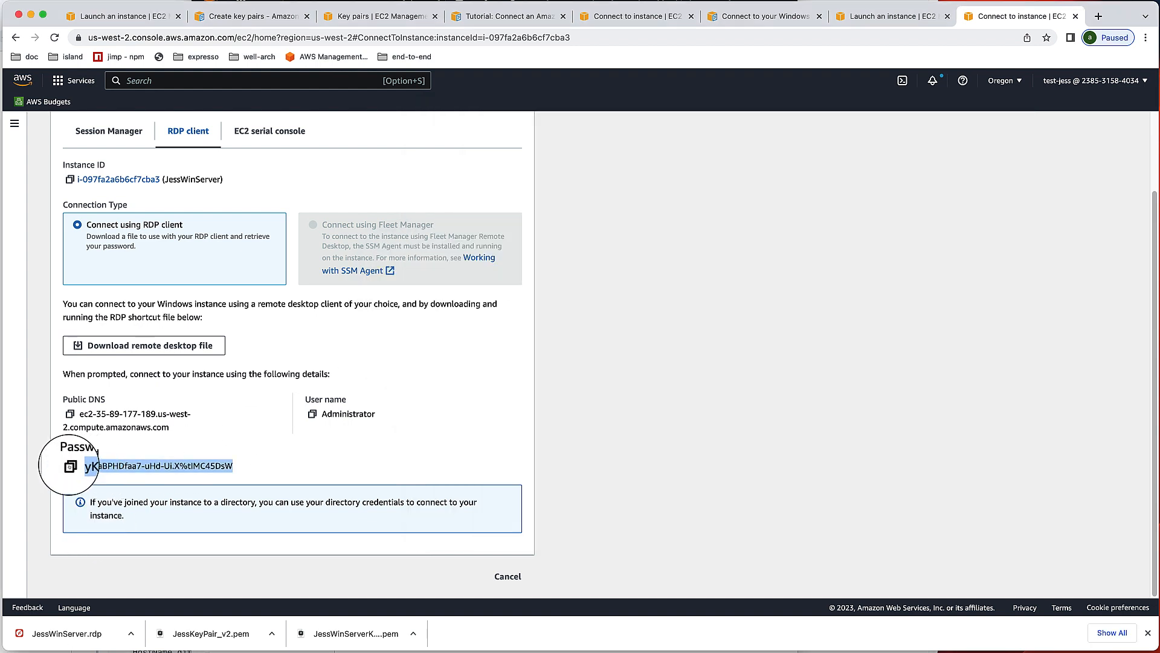
click(71, 466)
click(73, 633)
key(super+v)
key(Return)
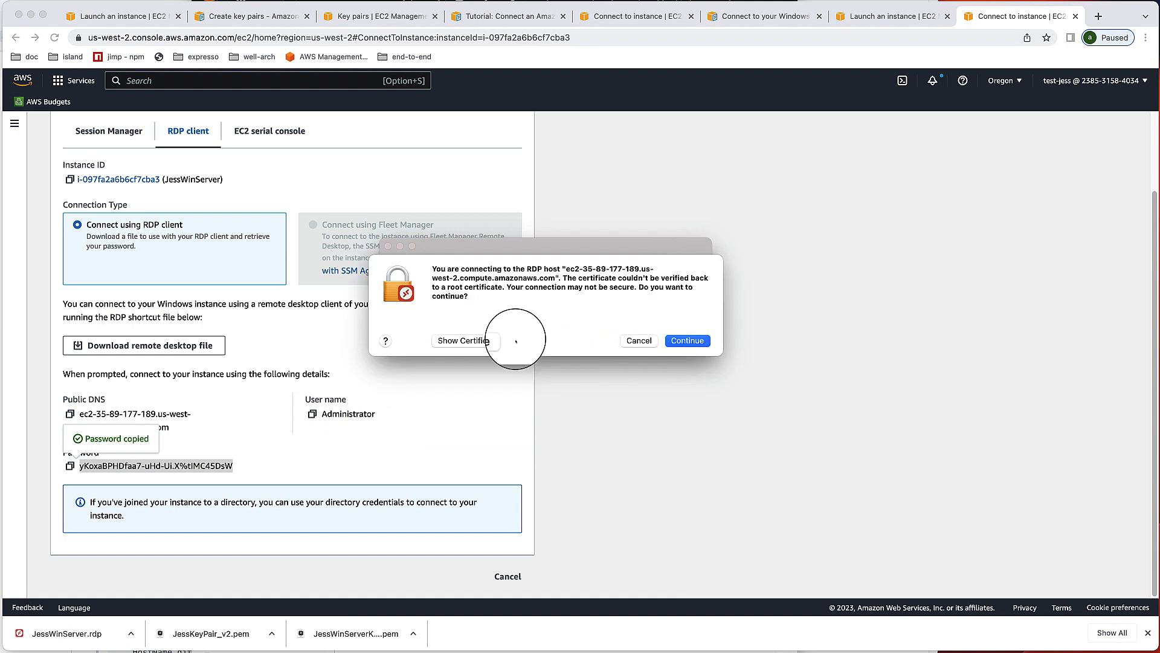
Show the RDP host's certificate, continue connecting to JessWinServer, and move the remote session window aside
click(475, 337)
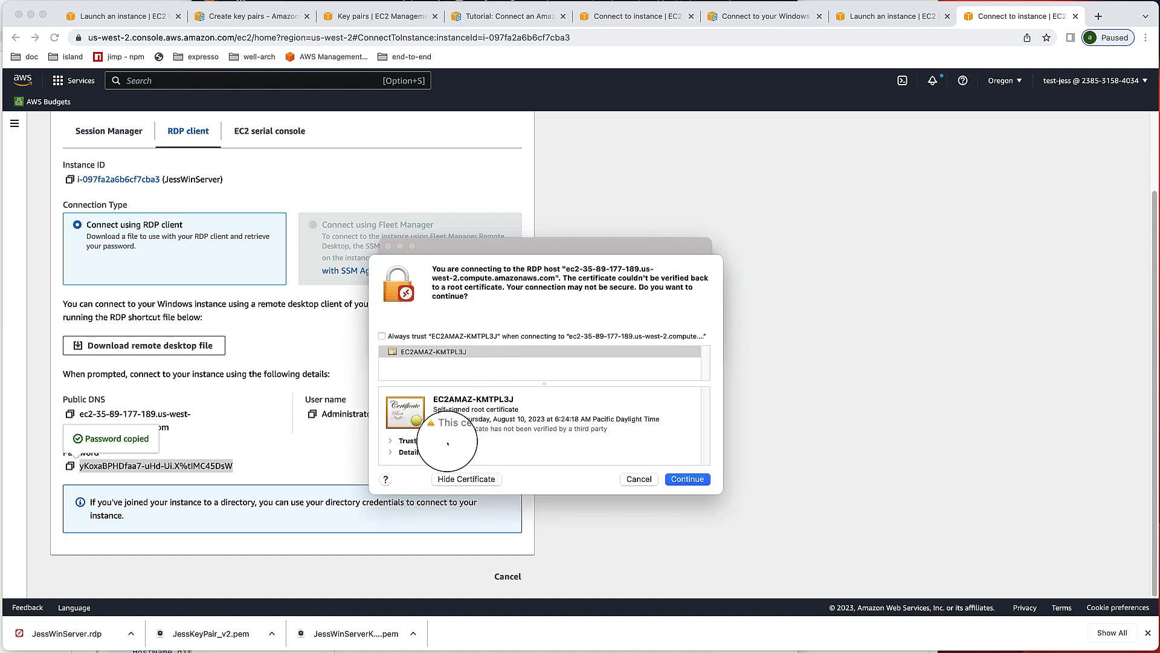
click(687, 479)
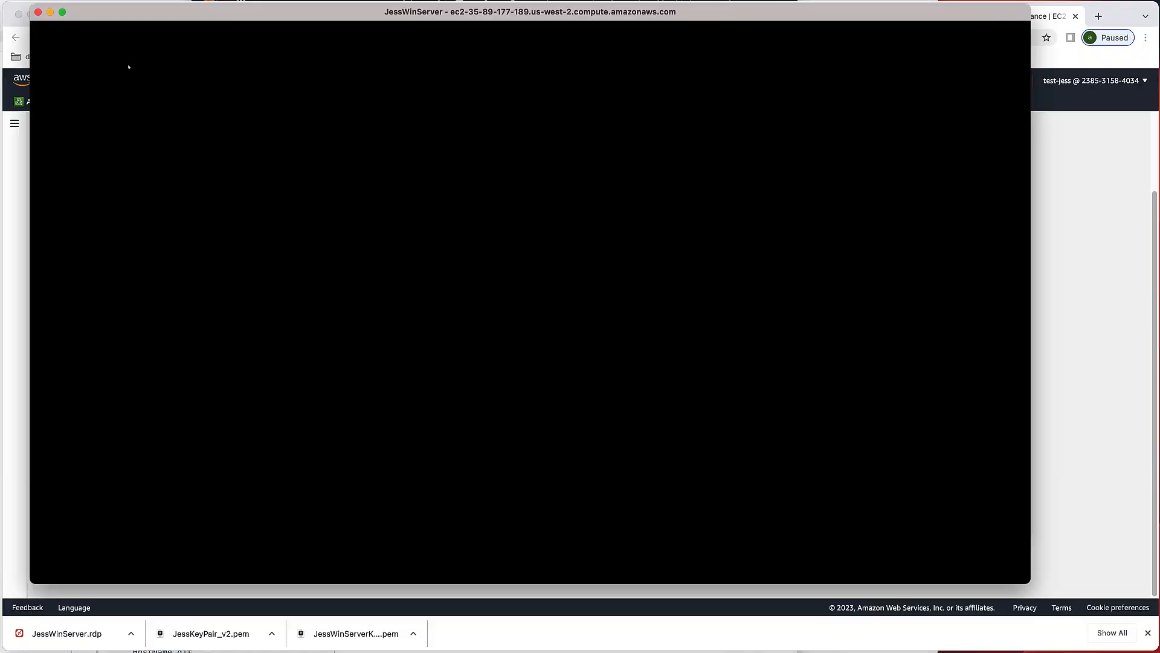
mouse_move(212, 12)
mouse_down()
mouse_move(72, 0)
mouse_move(218, 5)
mouse_up()
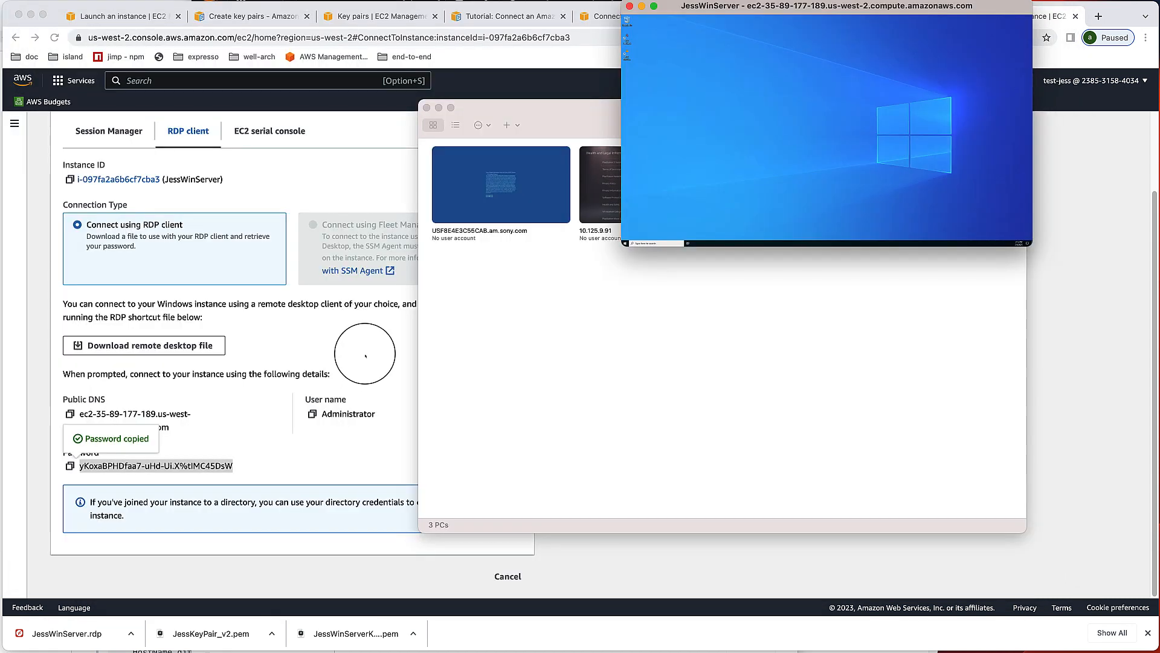
Return to the EC2 instances list in the browser, select JessWinServer and bring up its instance state actions
click(366, 355)
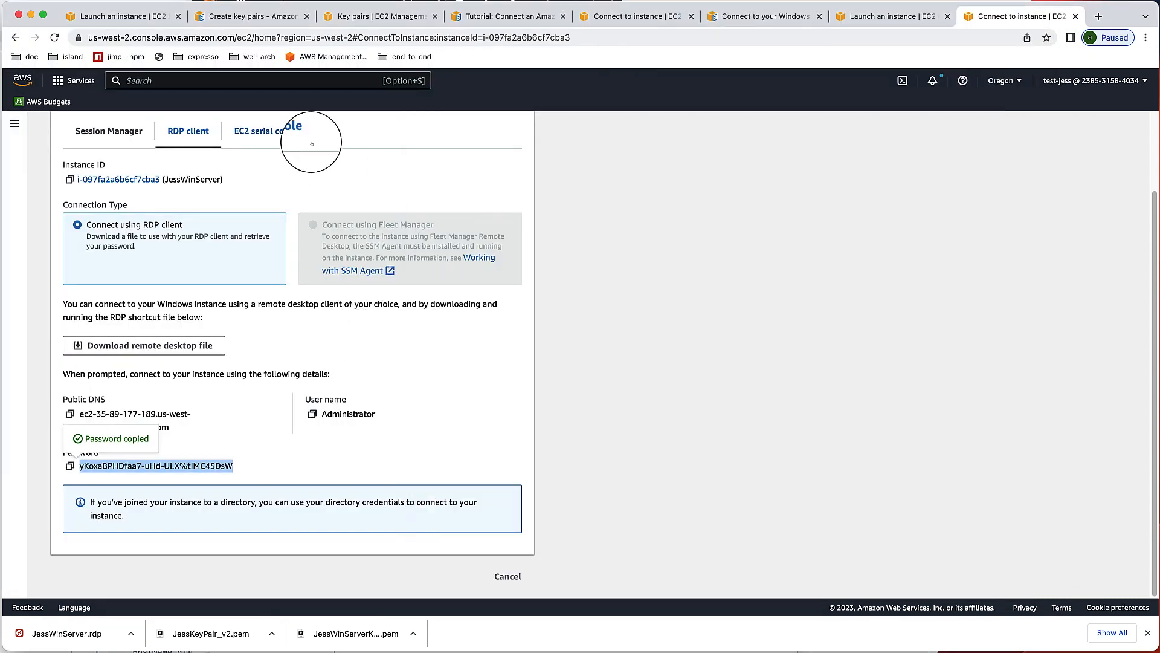
scroll(777, 186, up, 1)
scroll(777, 186, up, 1)
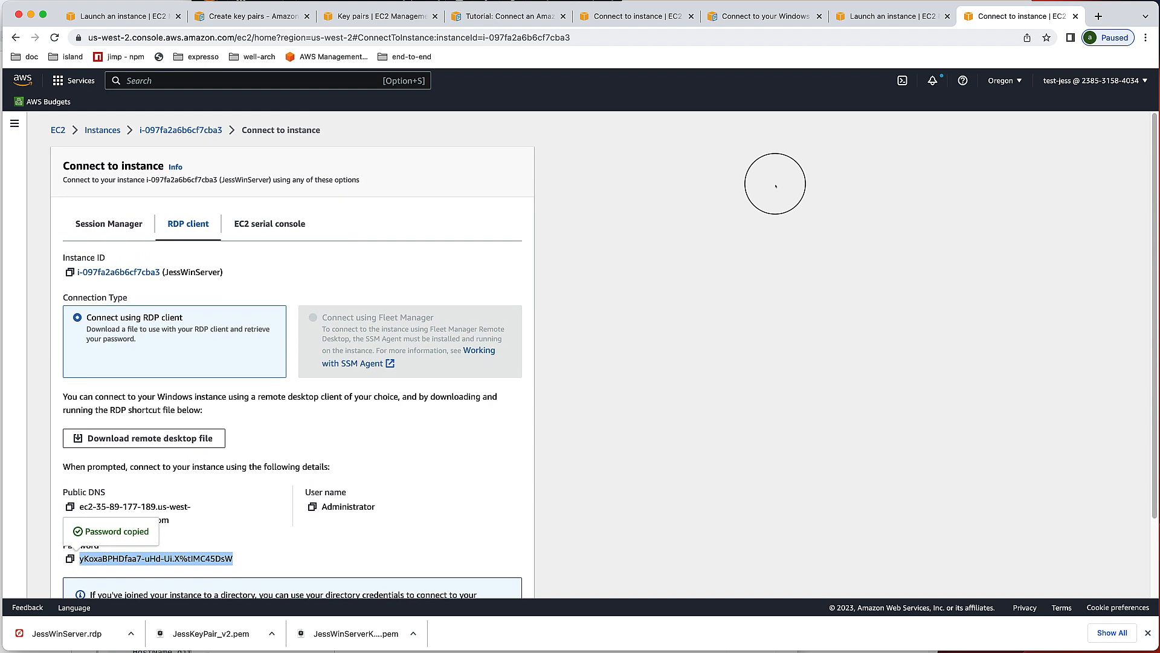
click(113, 131)
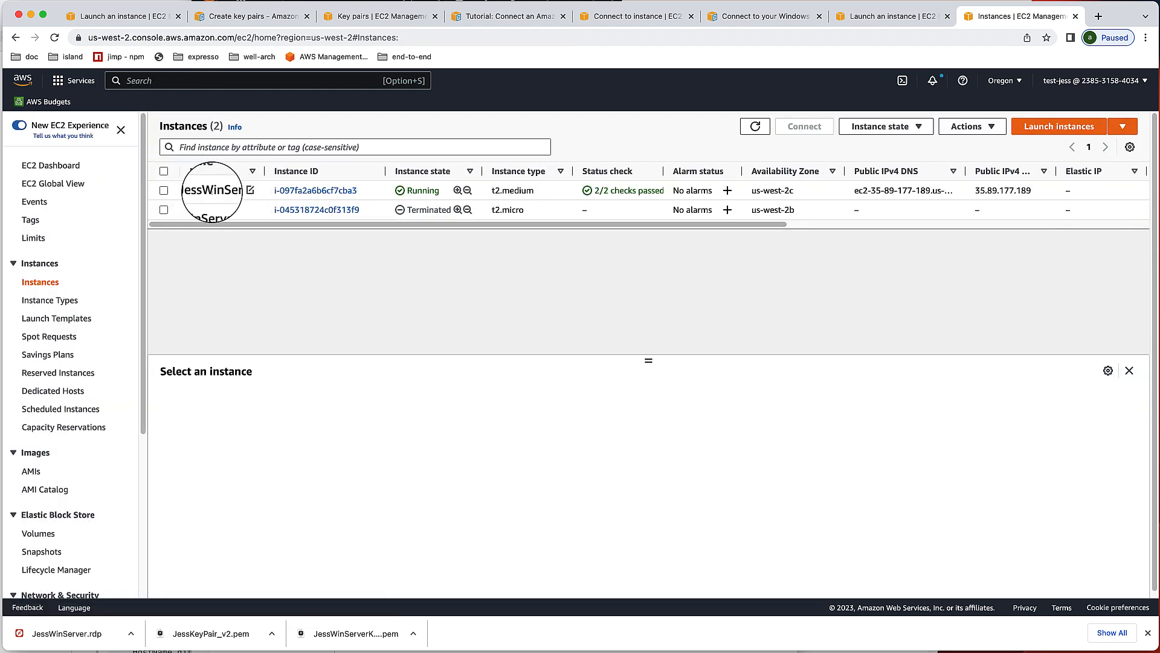
double_click(208, 191)
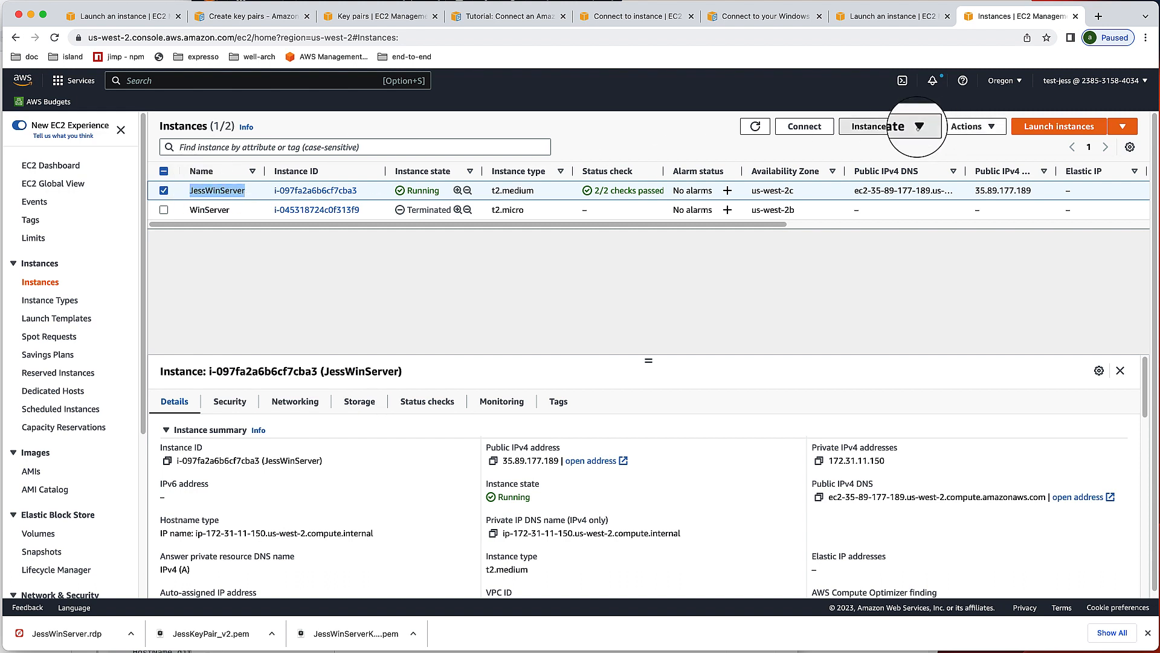
click(916, 128)
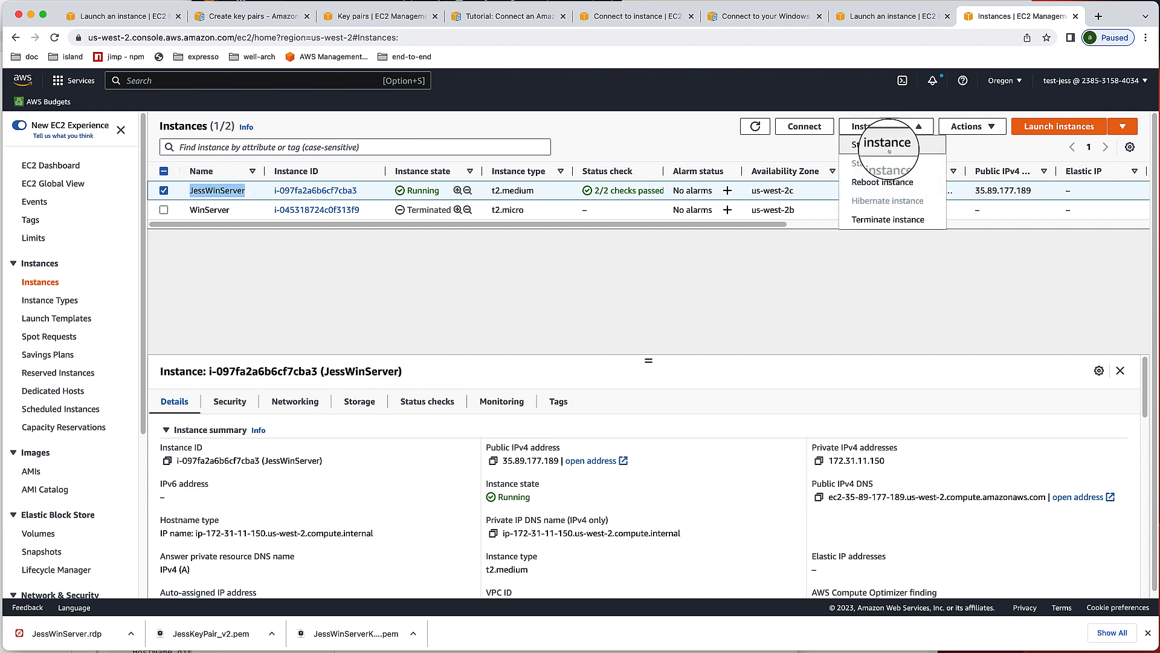